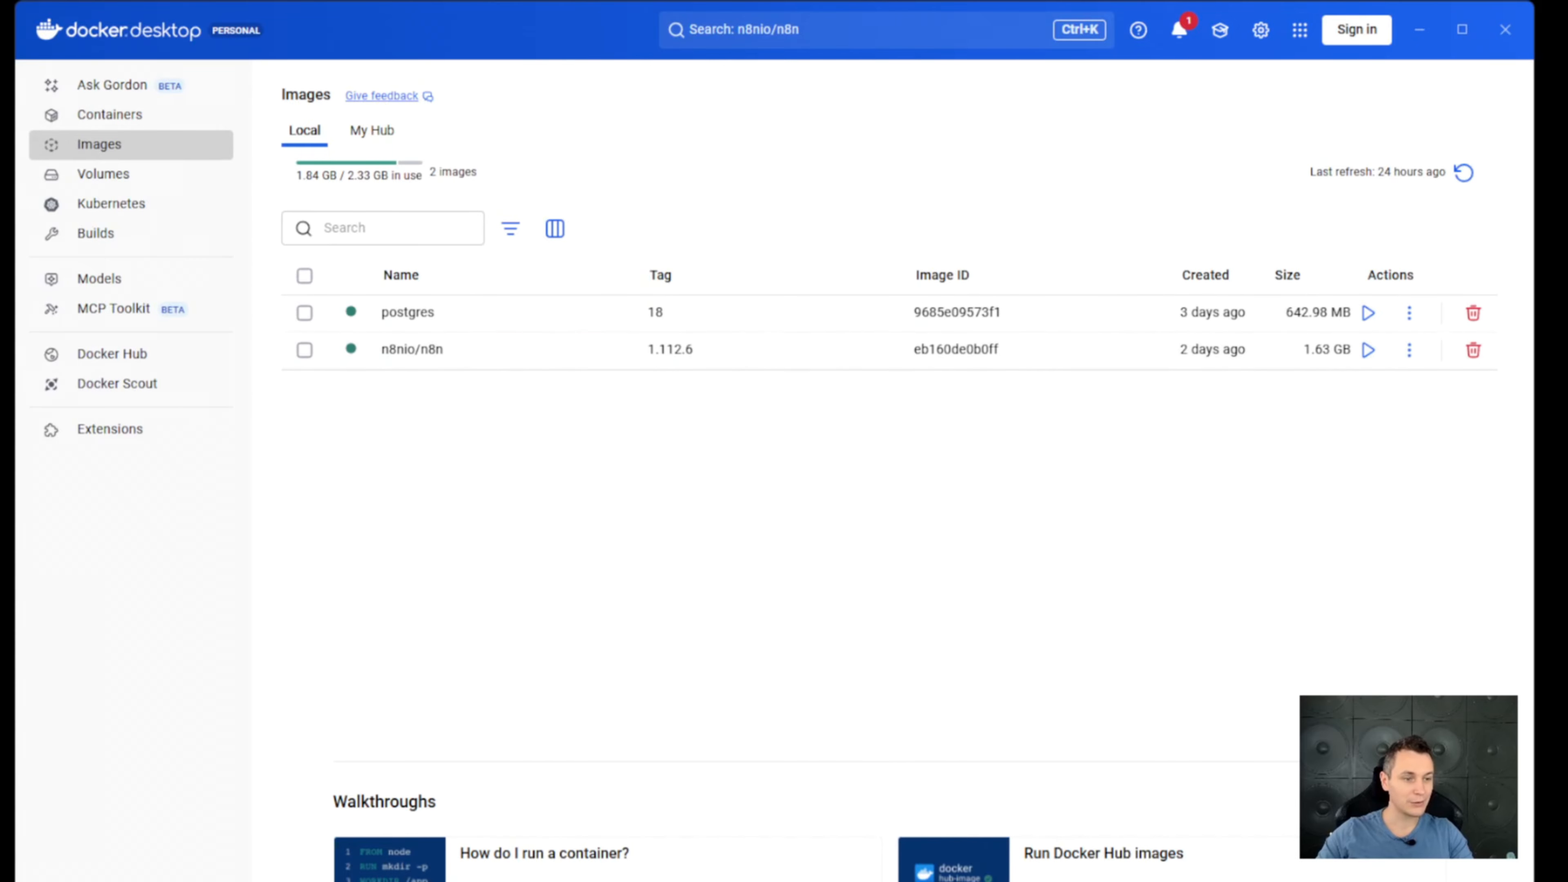
- Show the list of containers in Docker Desktop
click(135, 116)
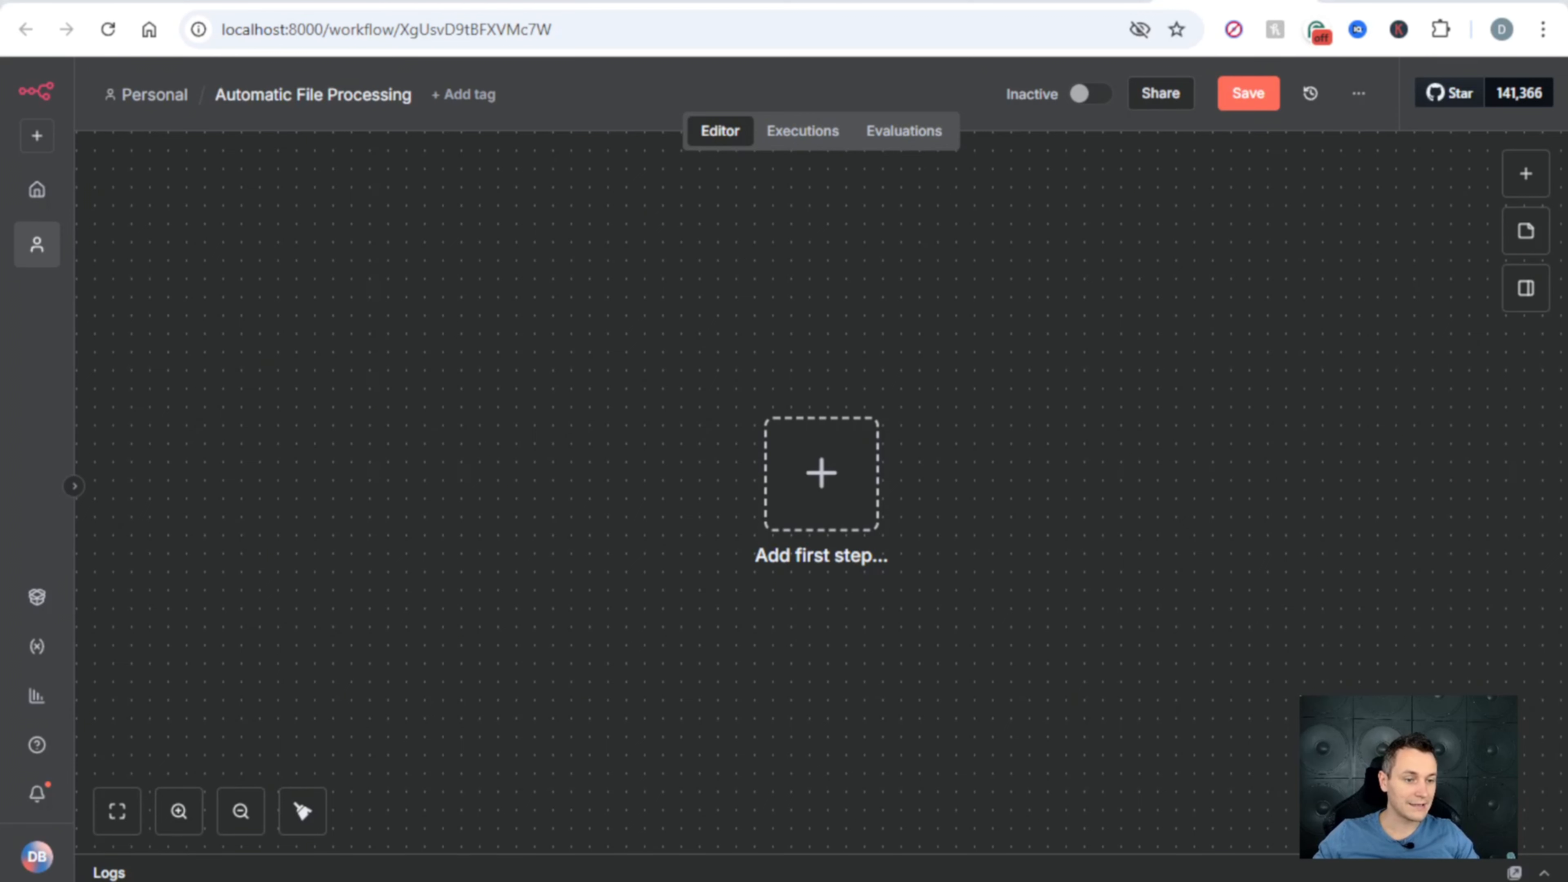
- Add a Google Drive trigger for changes involving a specific folder as the workflow's first node
click(821, 473)
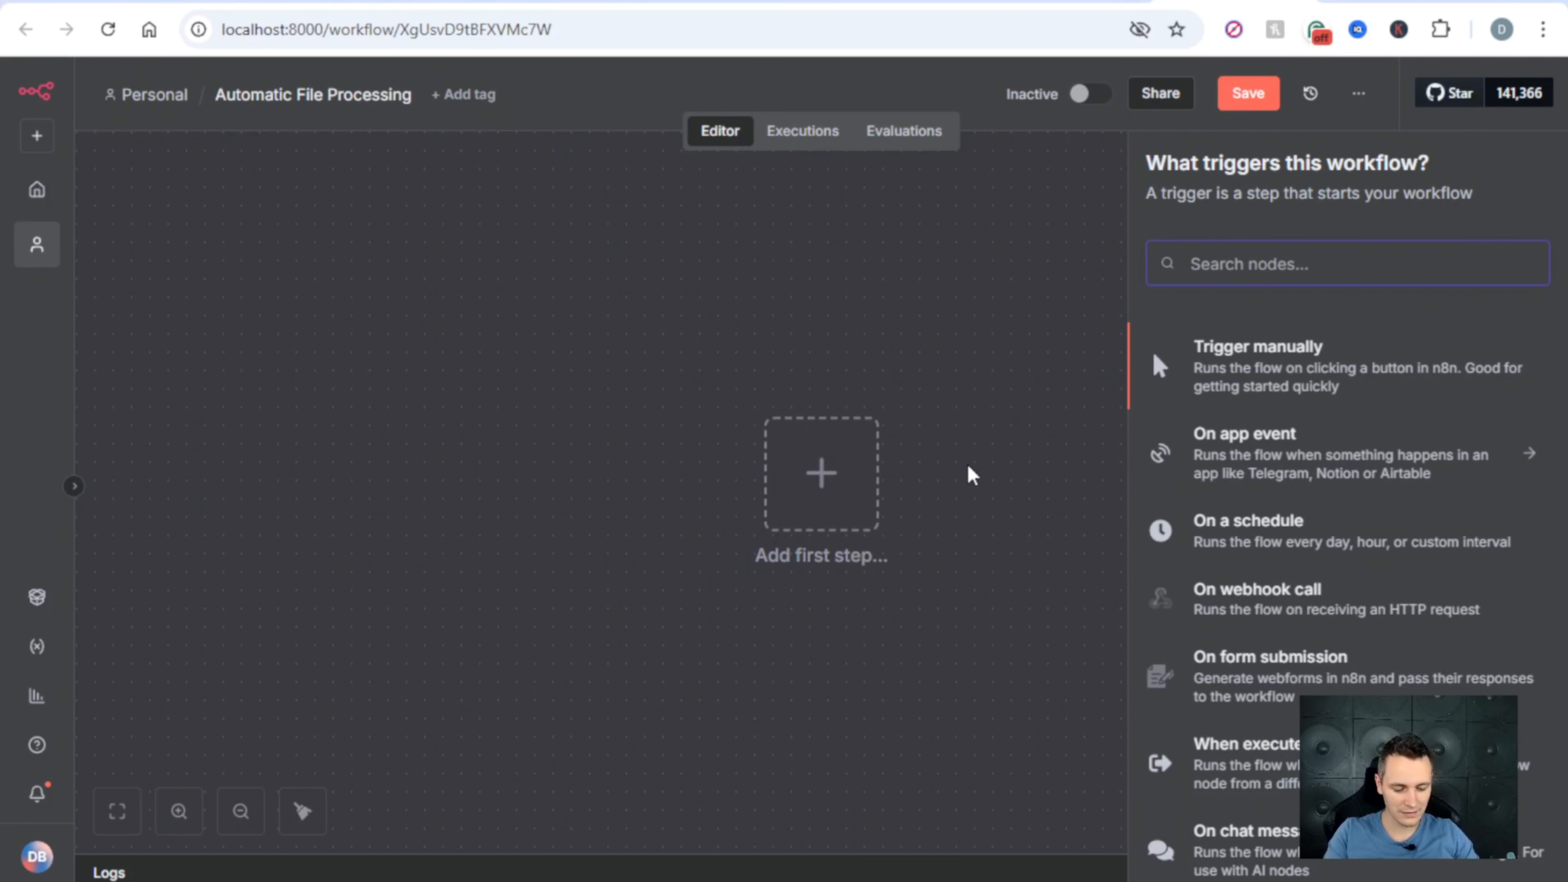
text(google drive)
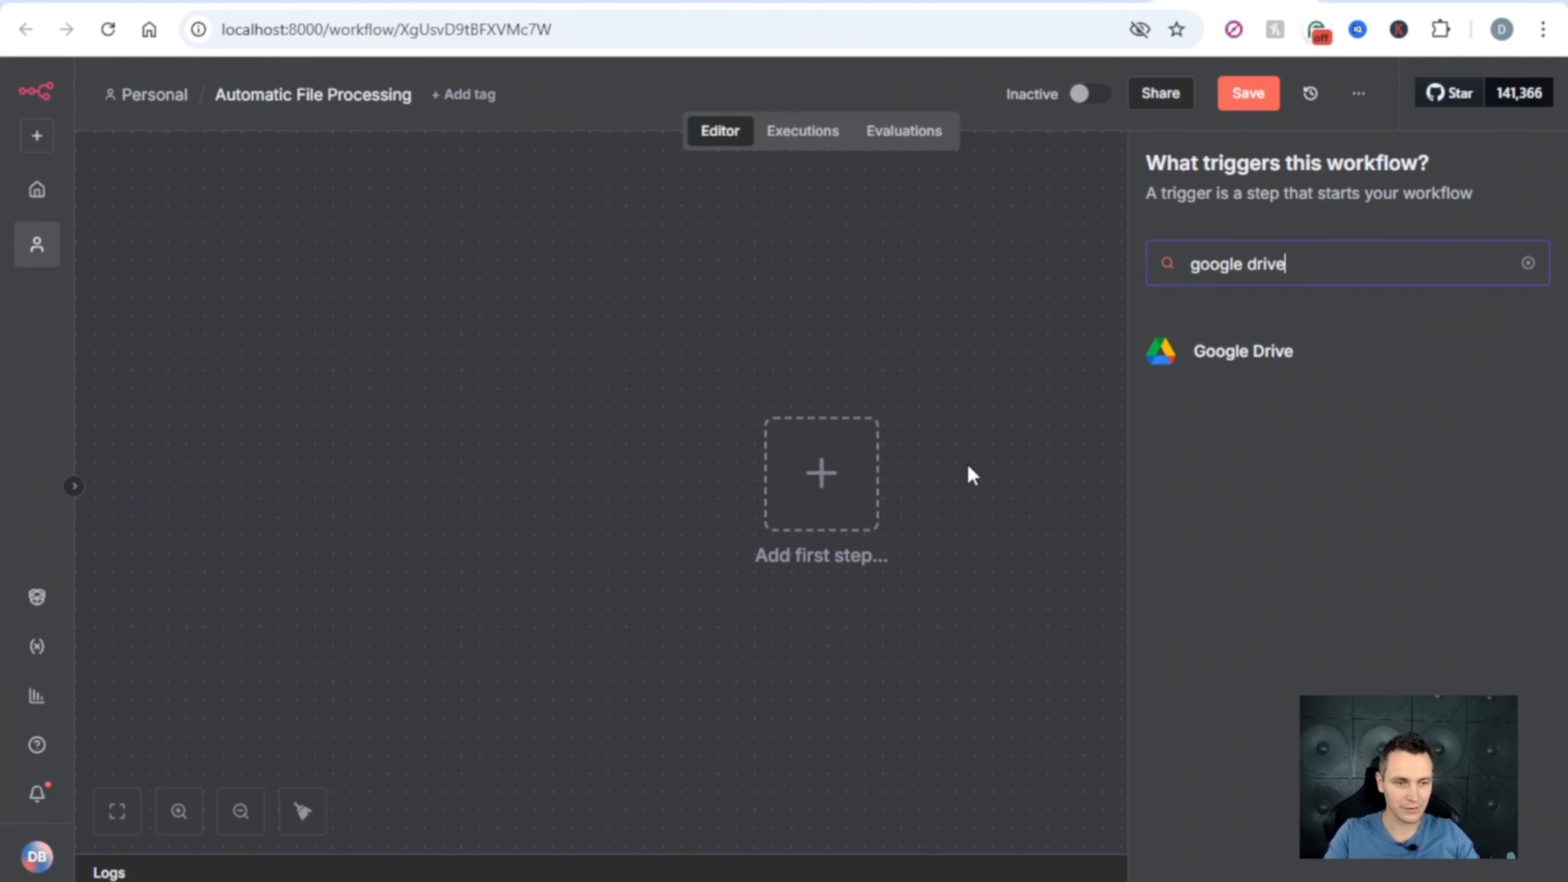
click(1253, 350)
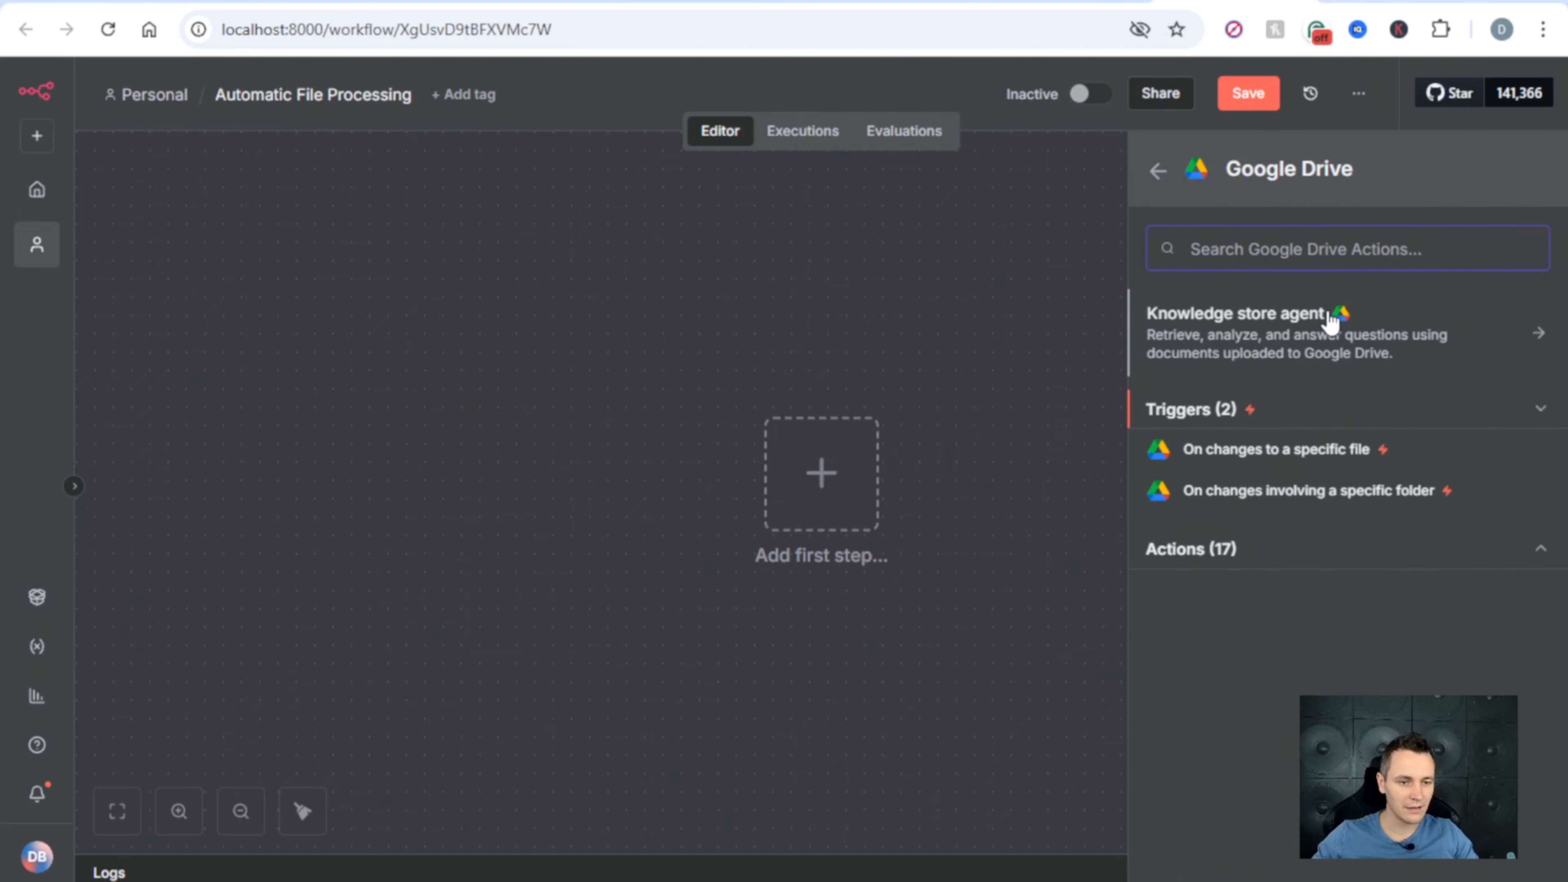
click(1292, 501)
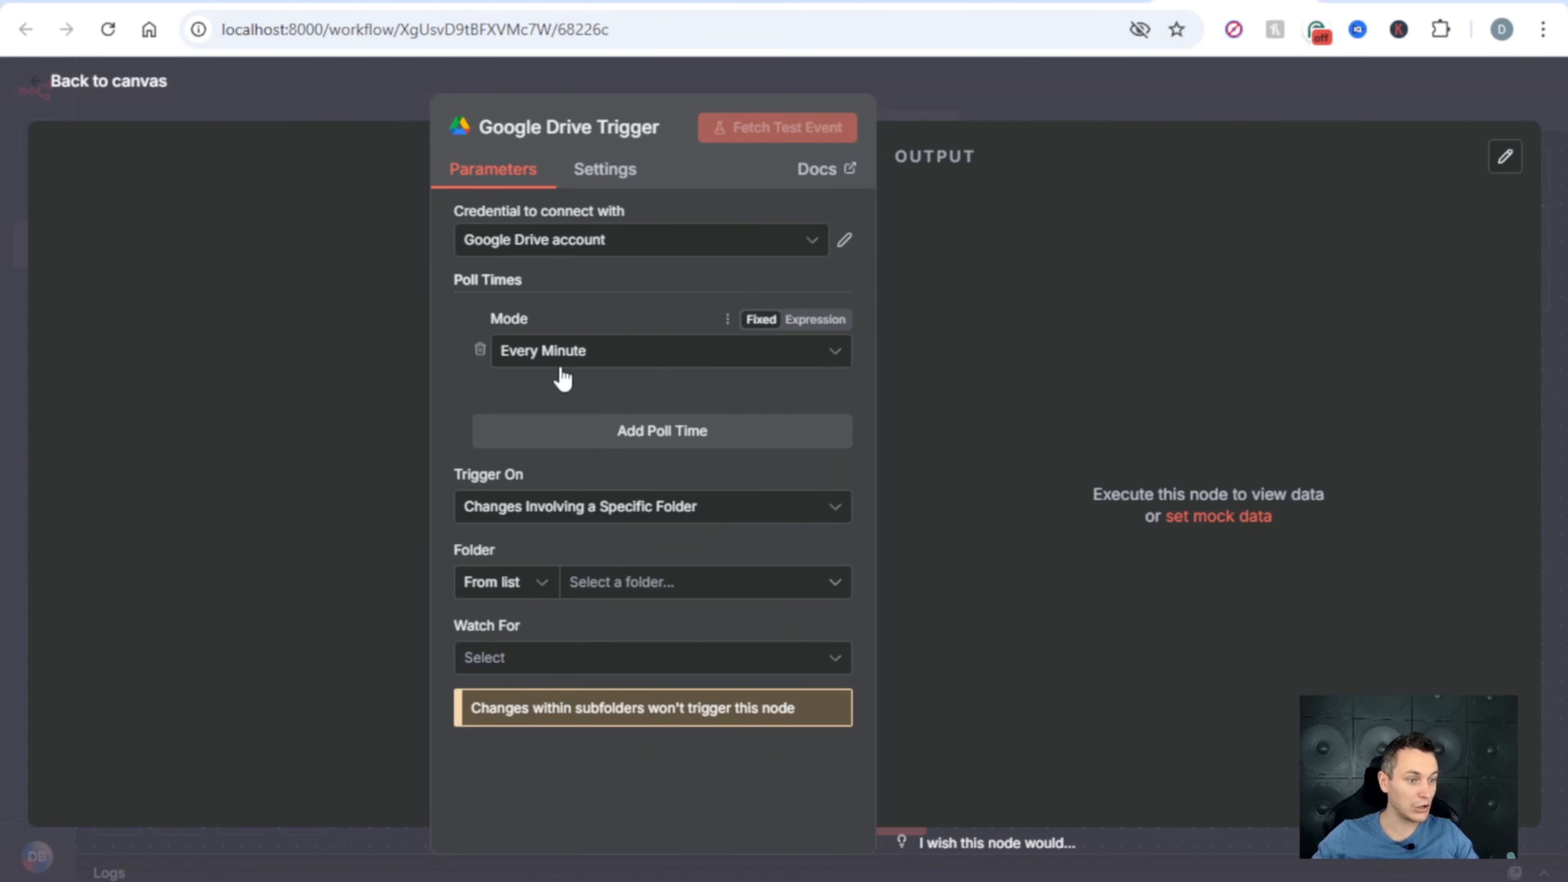
- Set the Google Drive trigger to watch the n8n folder for File Created events, checking that folder's contents in Google Drive
click(629, 584)
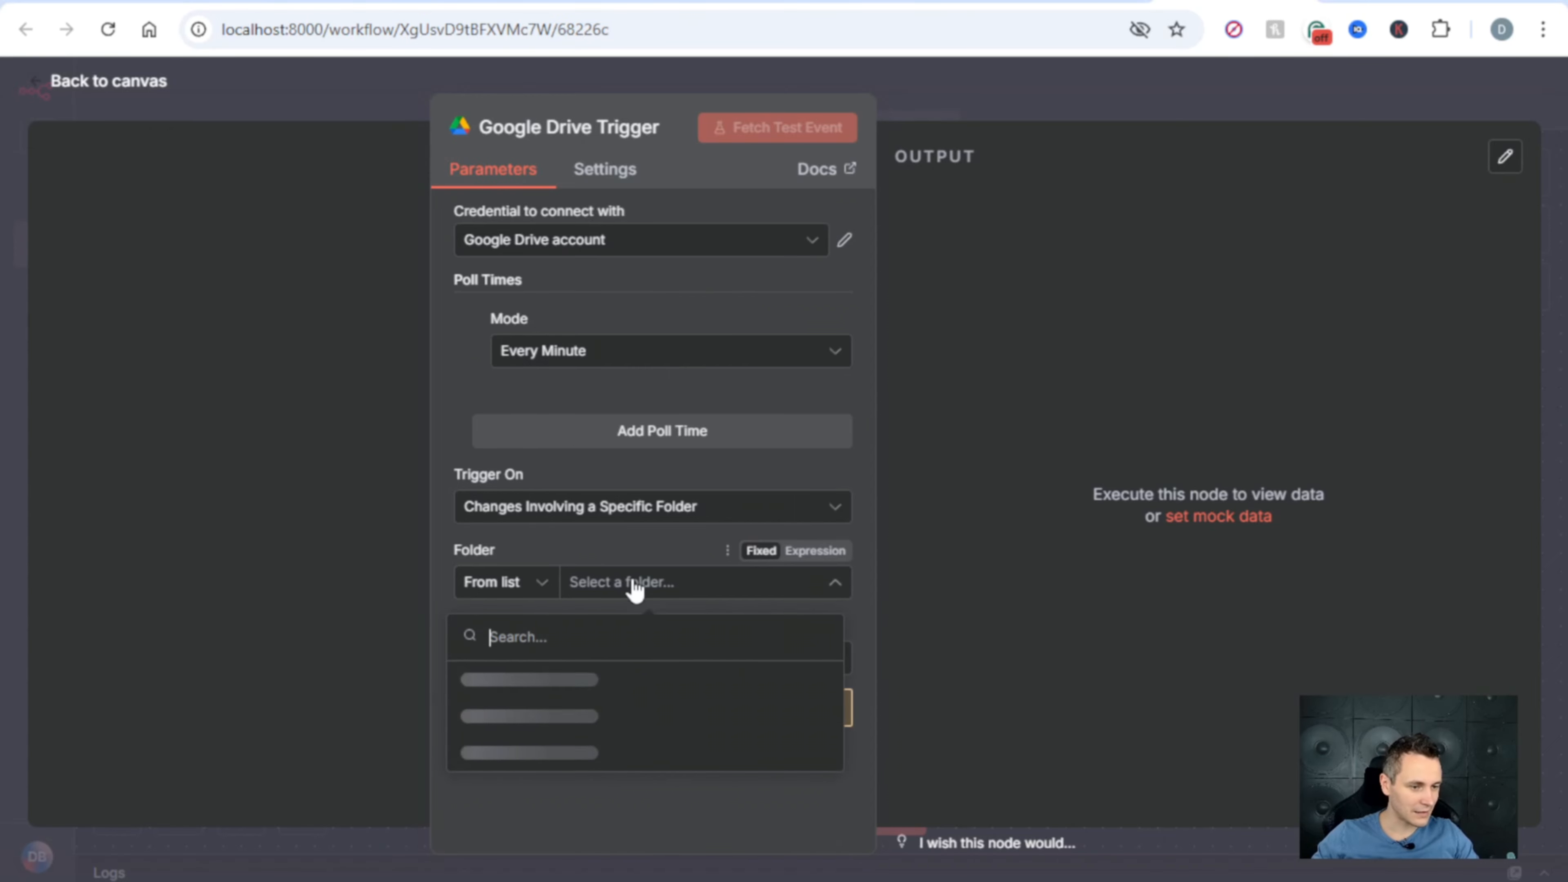
scroll(629, 697, down, 3)
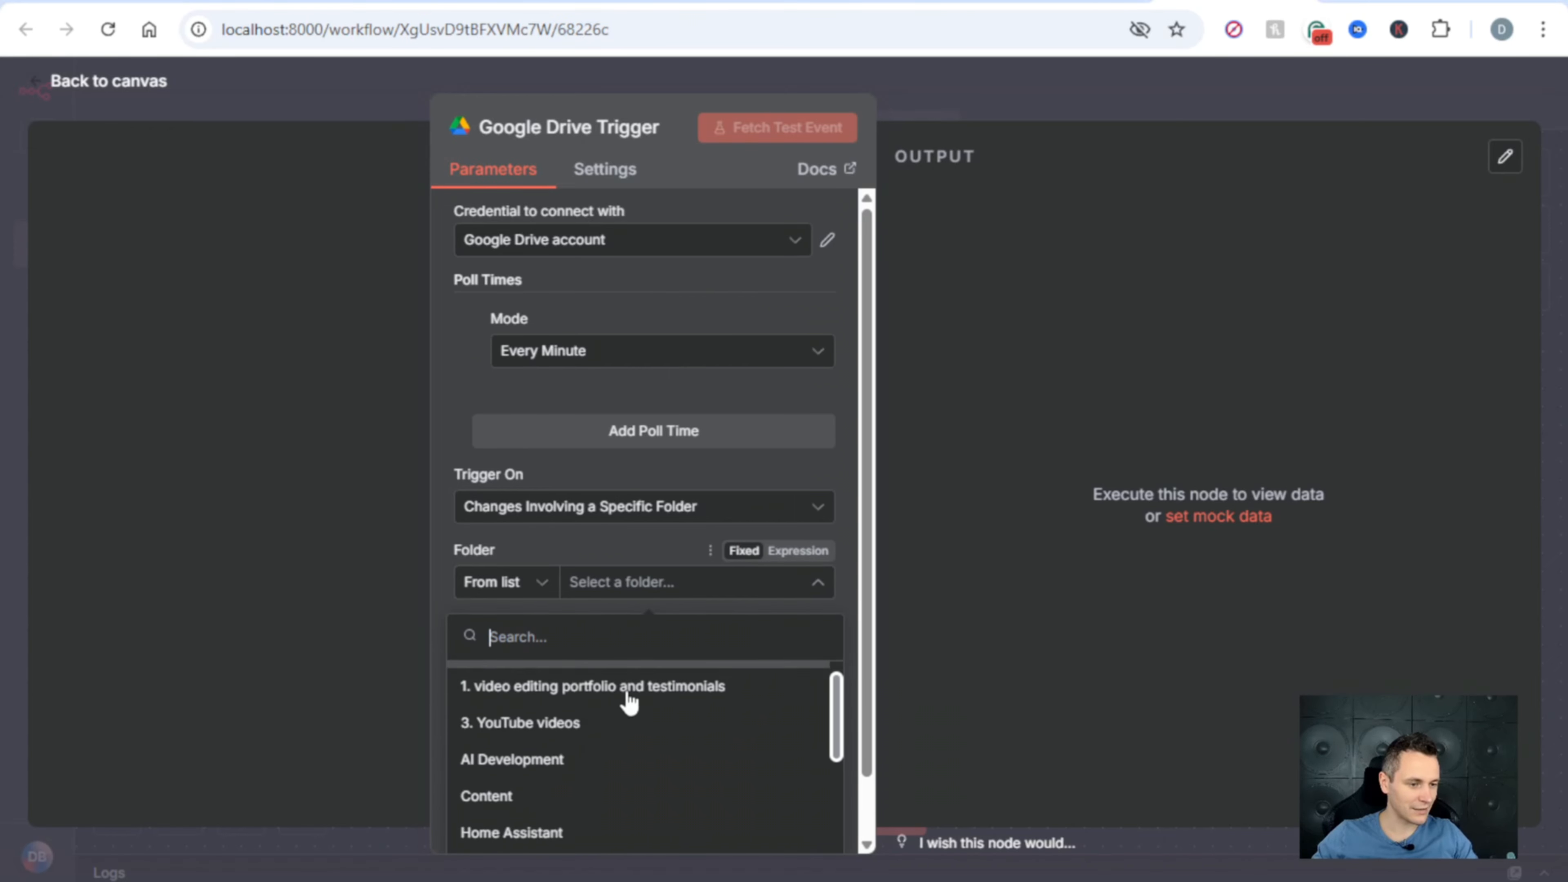
text(n8n)
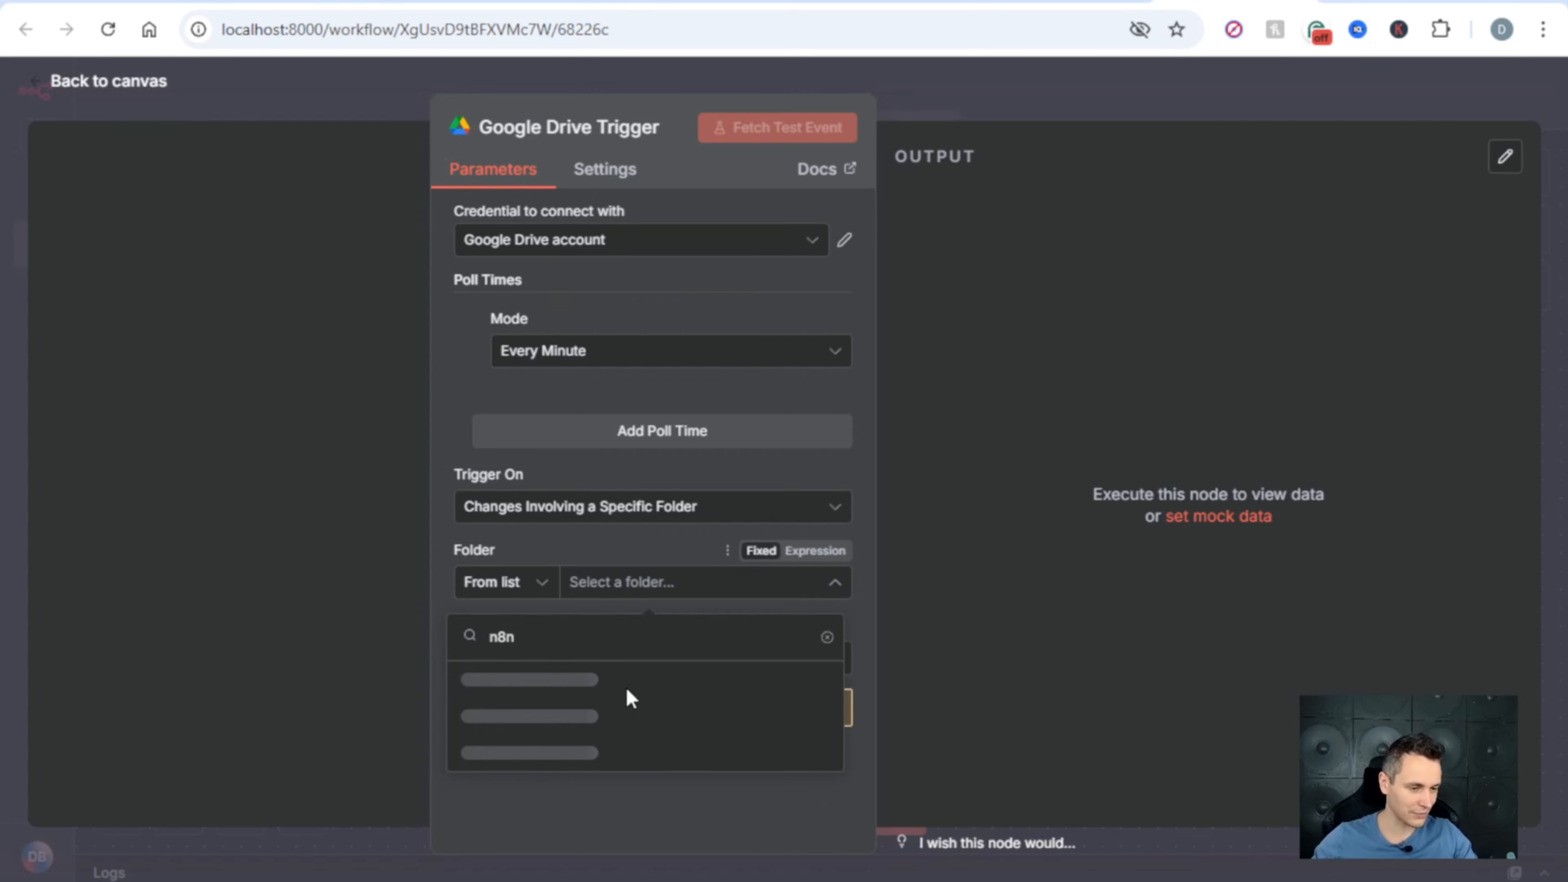
click(512, 683)
click(281, 1)
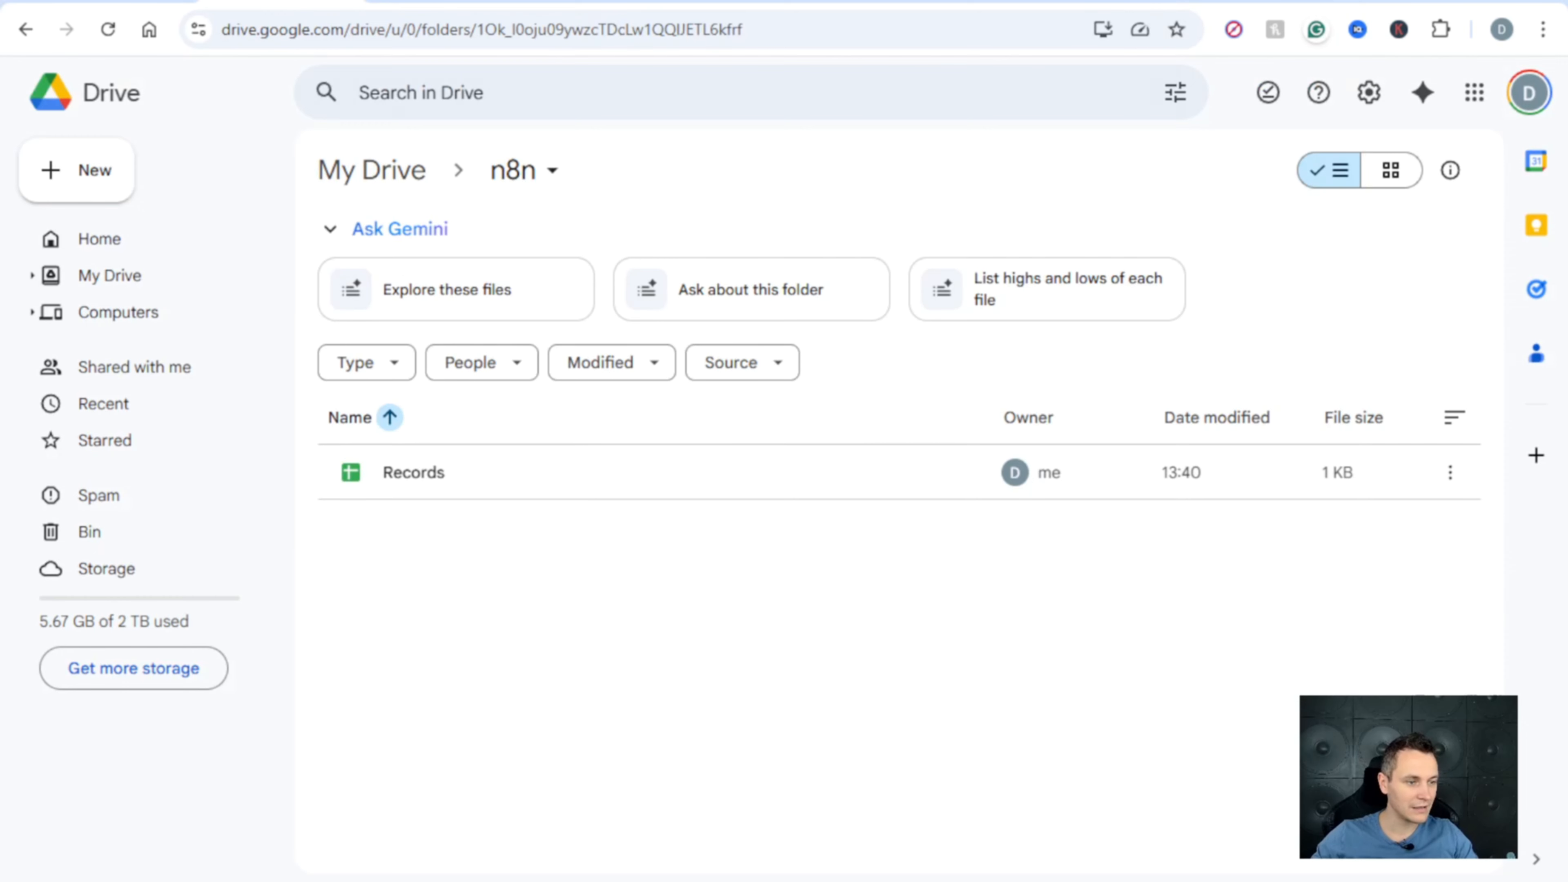
click(1207, 4)
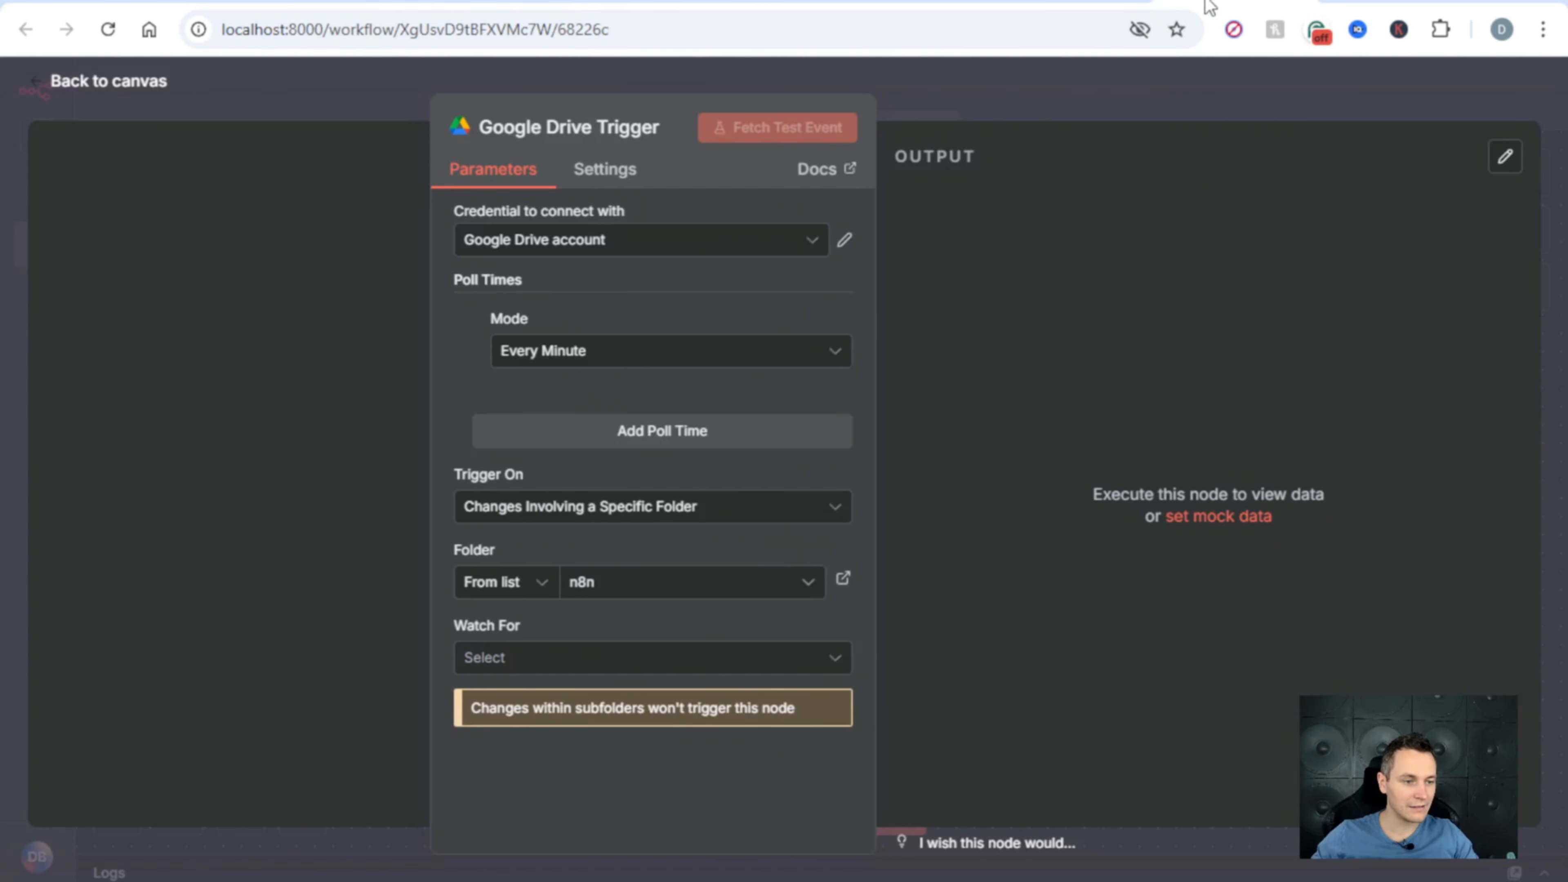
click(557, 646)
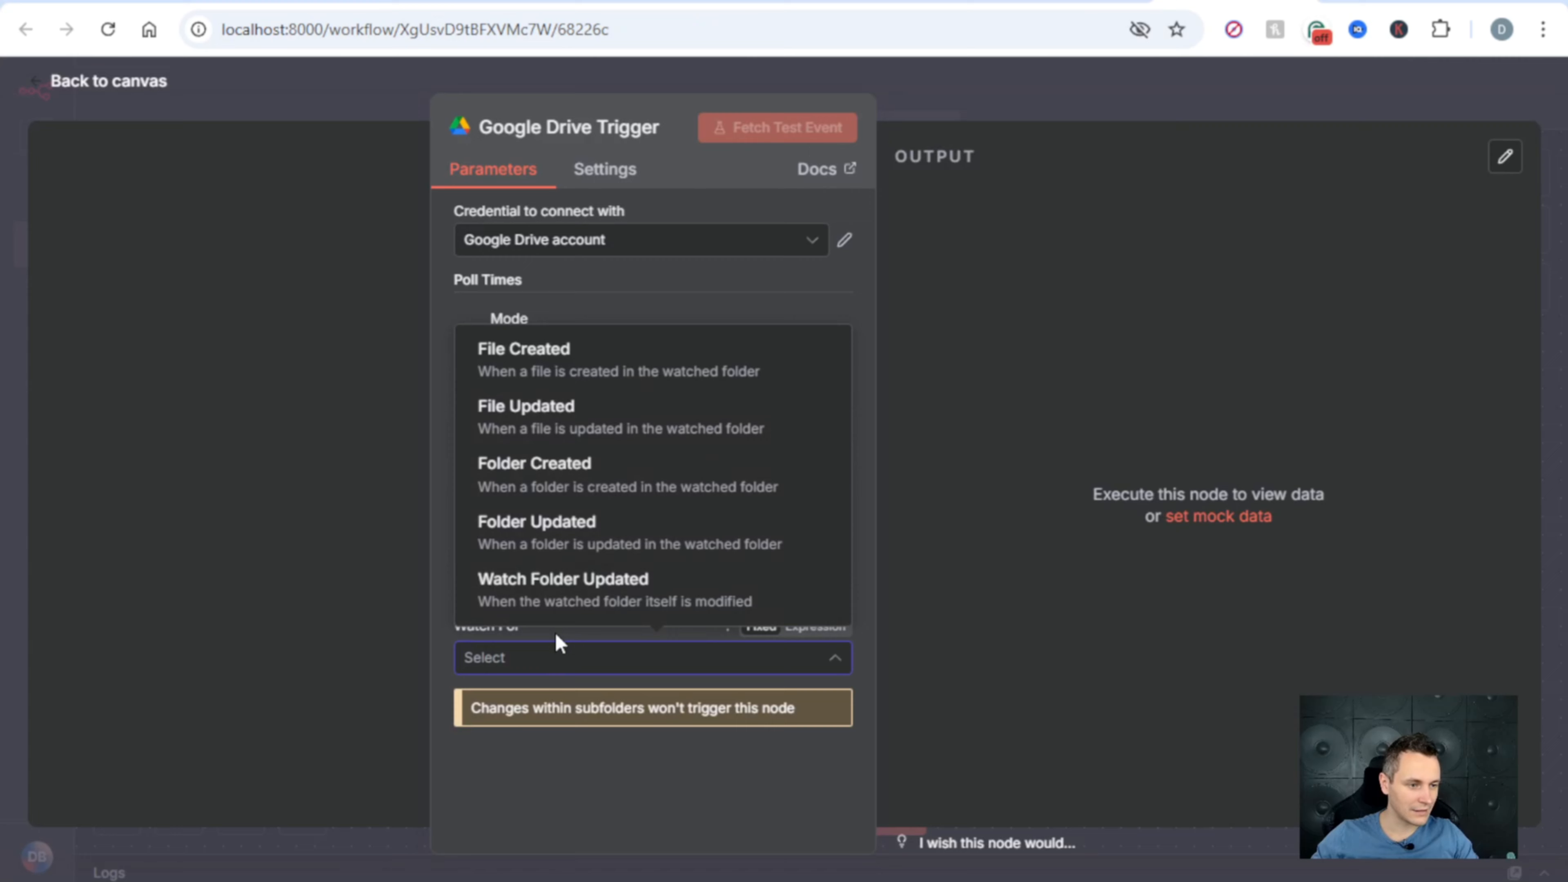
click(570, 364)
scroll(602, 607, down, 1)
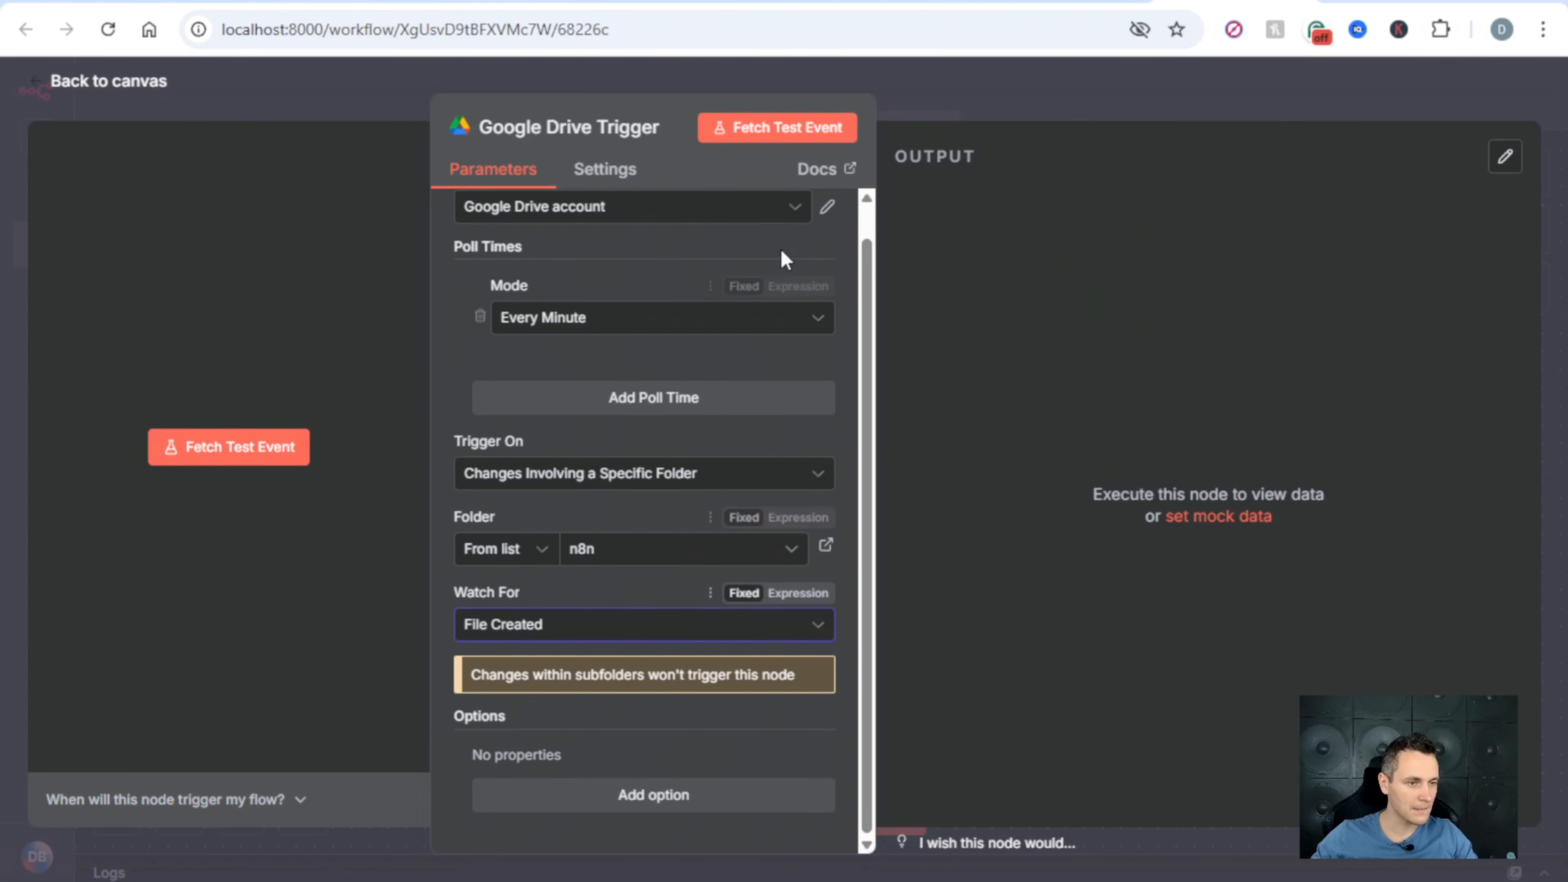
- Fetch a test event for the Google Drive trigger, inspect the file's kind, id and name in the JSON output, and return to the canvas
click(787, 132)
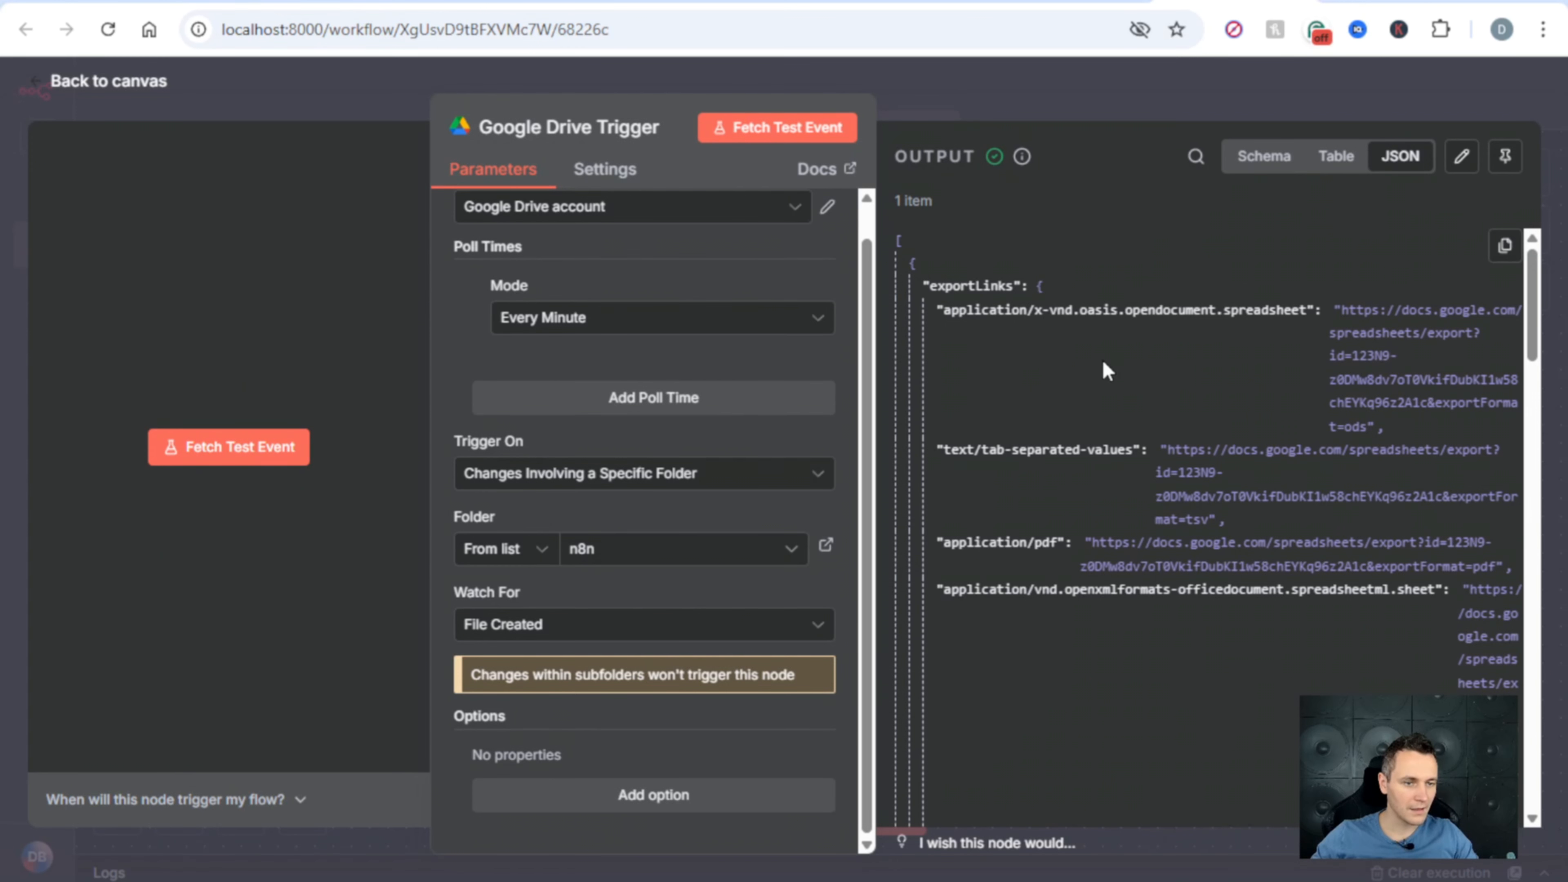
scroll(1107, 418, down, 5)
scroll(1107, 418, down, 10)
scroll(1086, 481, up, 5)
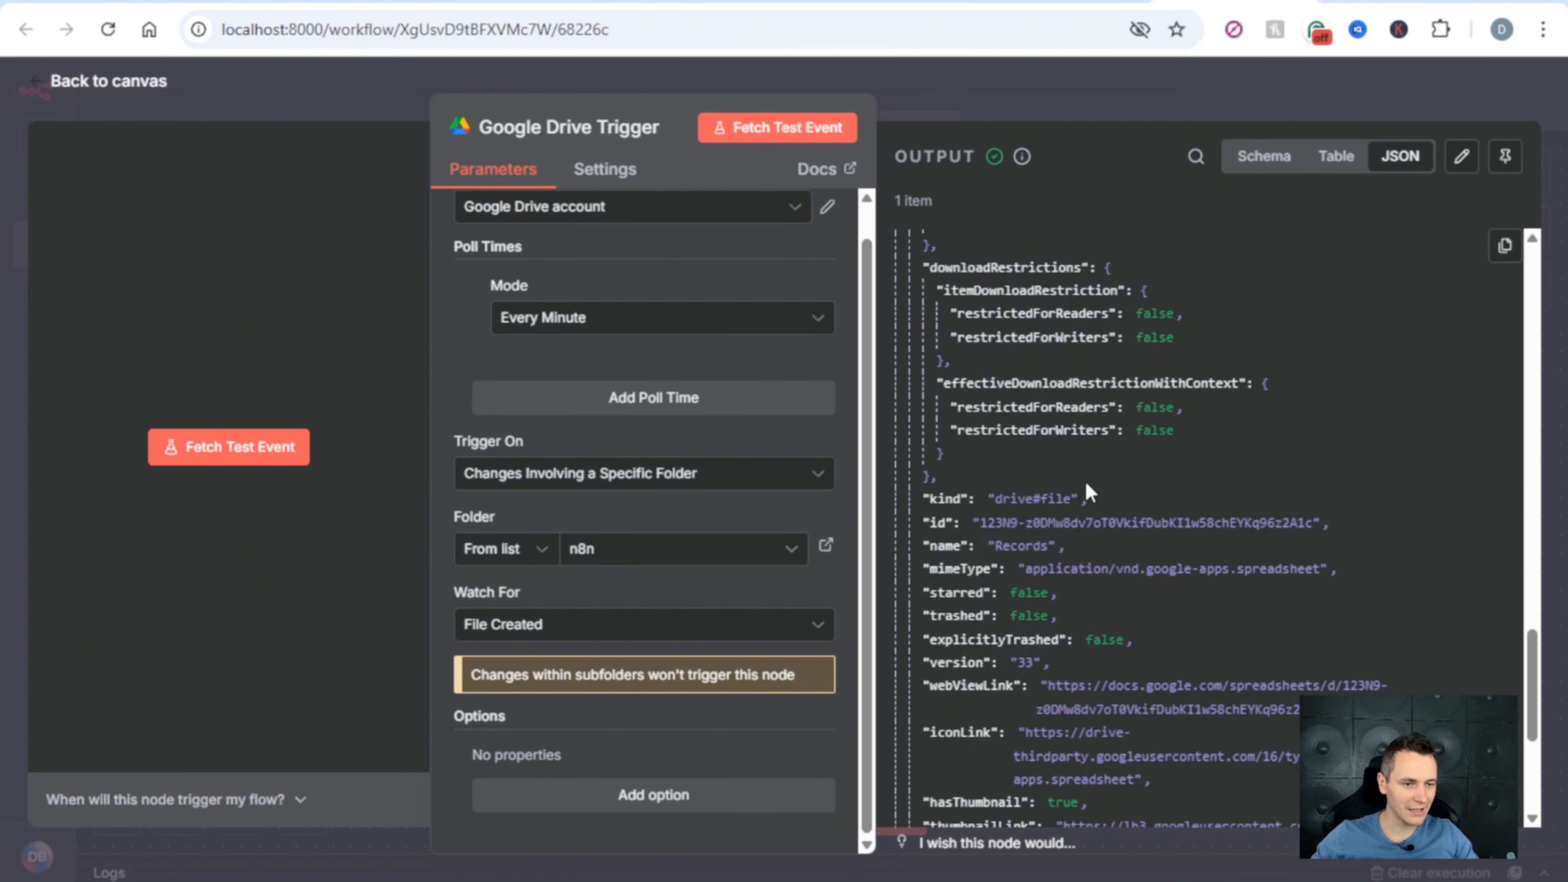
drag(933, 540, 913, 505)
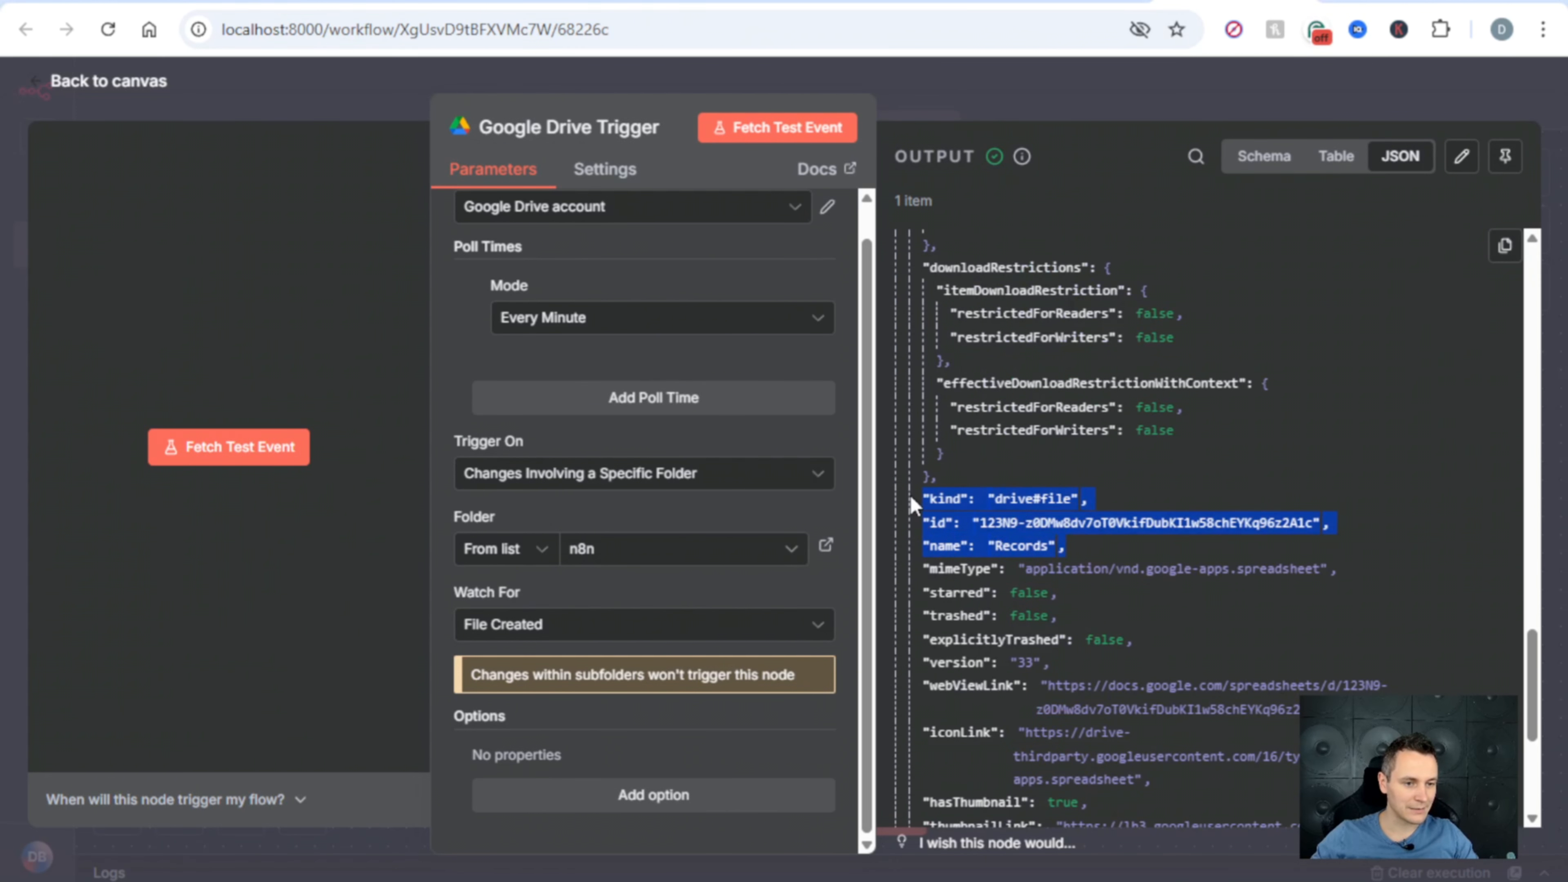
click(1100, 543)
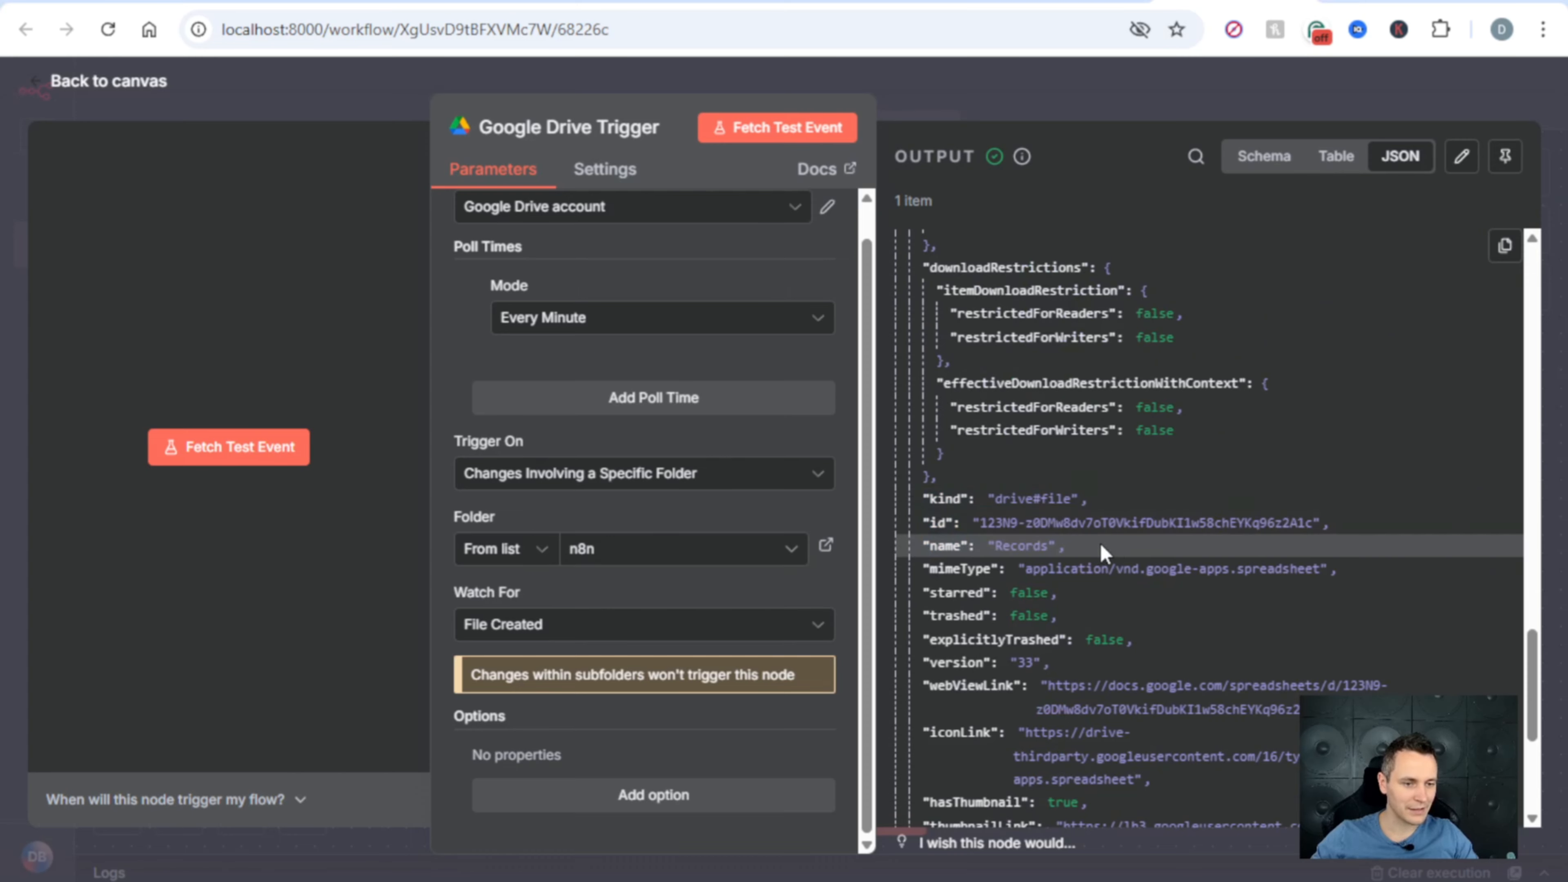
click(133, 87)
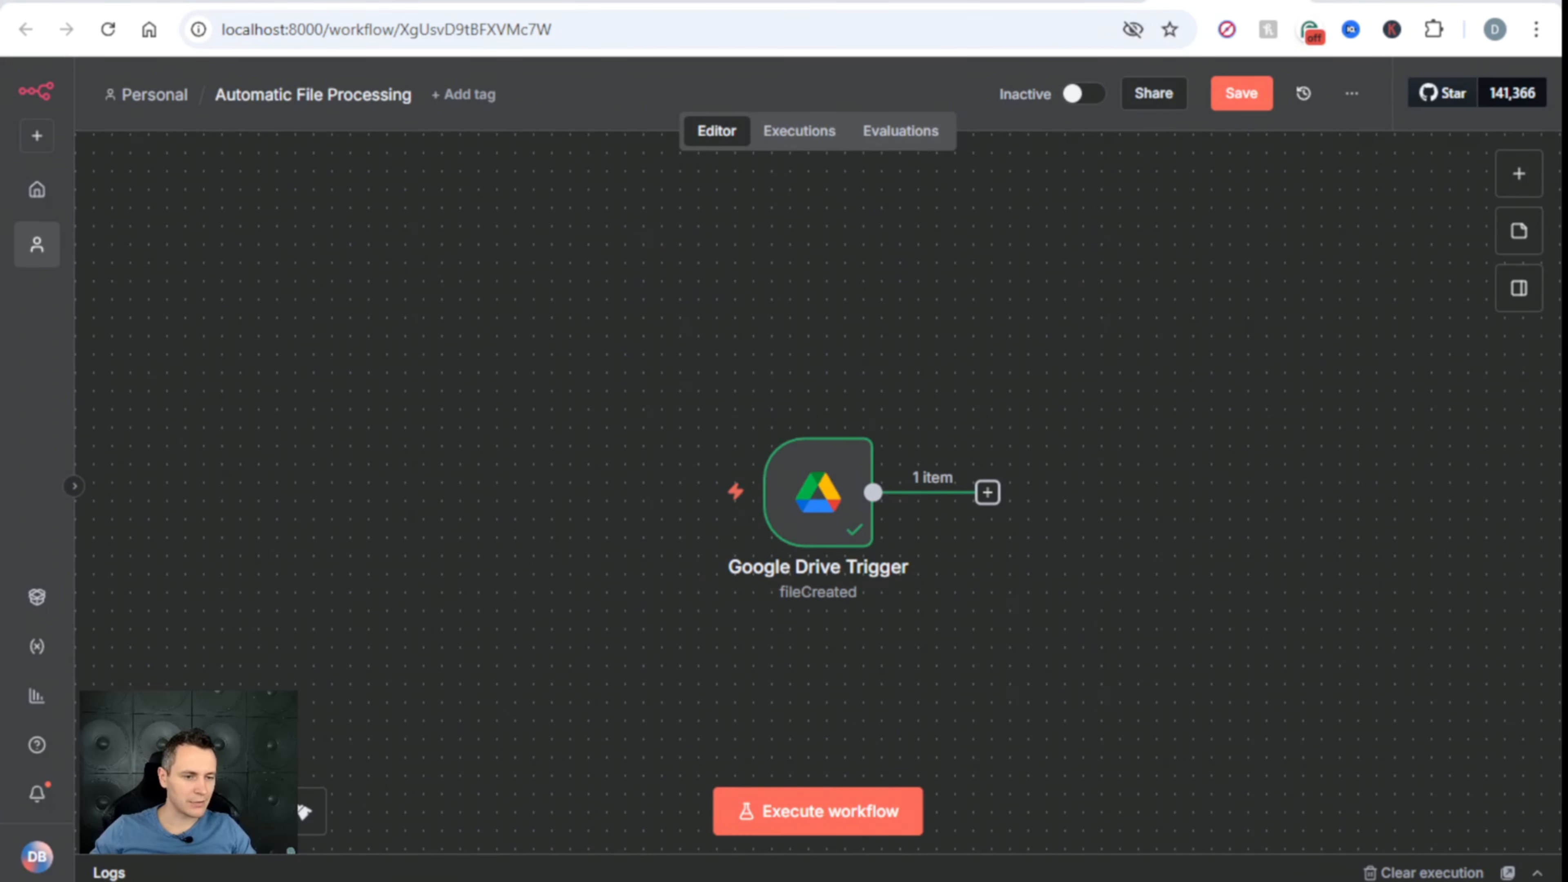
- Add a Google Drive "Download file" node after the Google Drive Trigger
click(988, 493)
text(gooe)
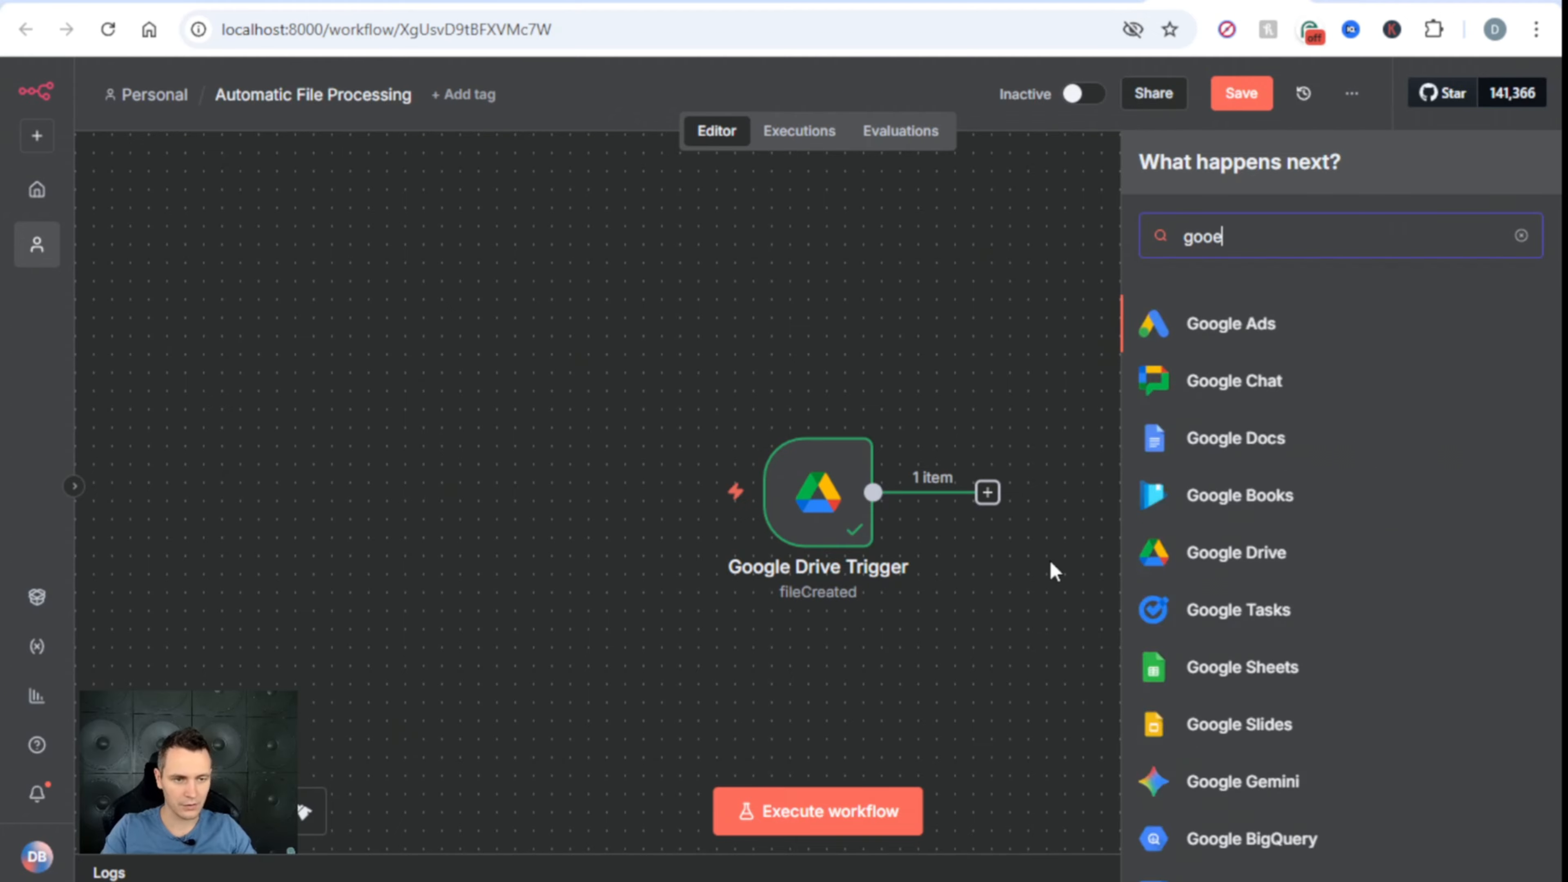
key(BackSpace)
text(gle d)
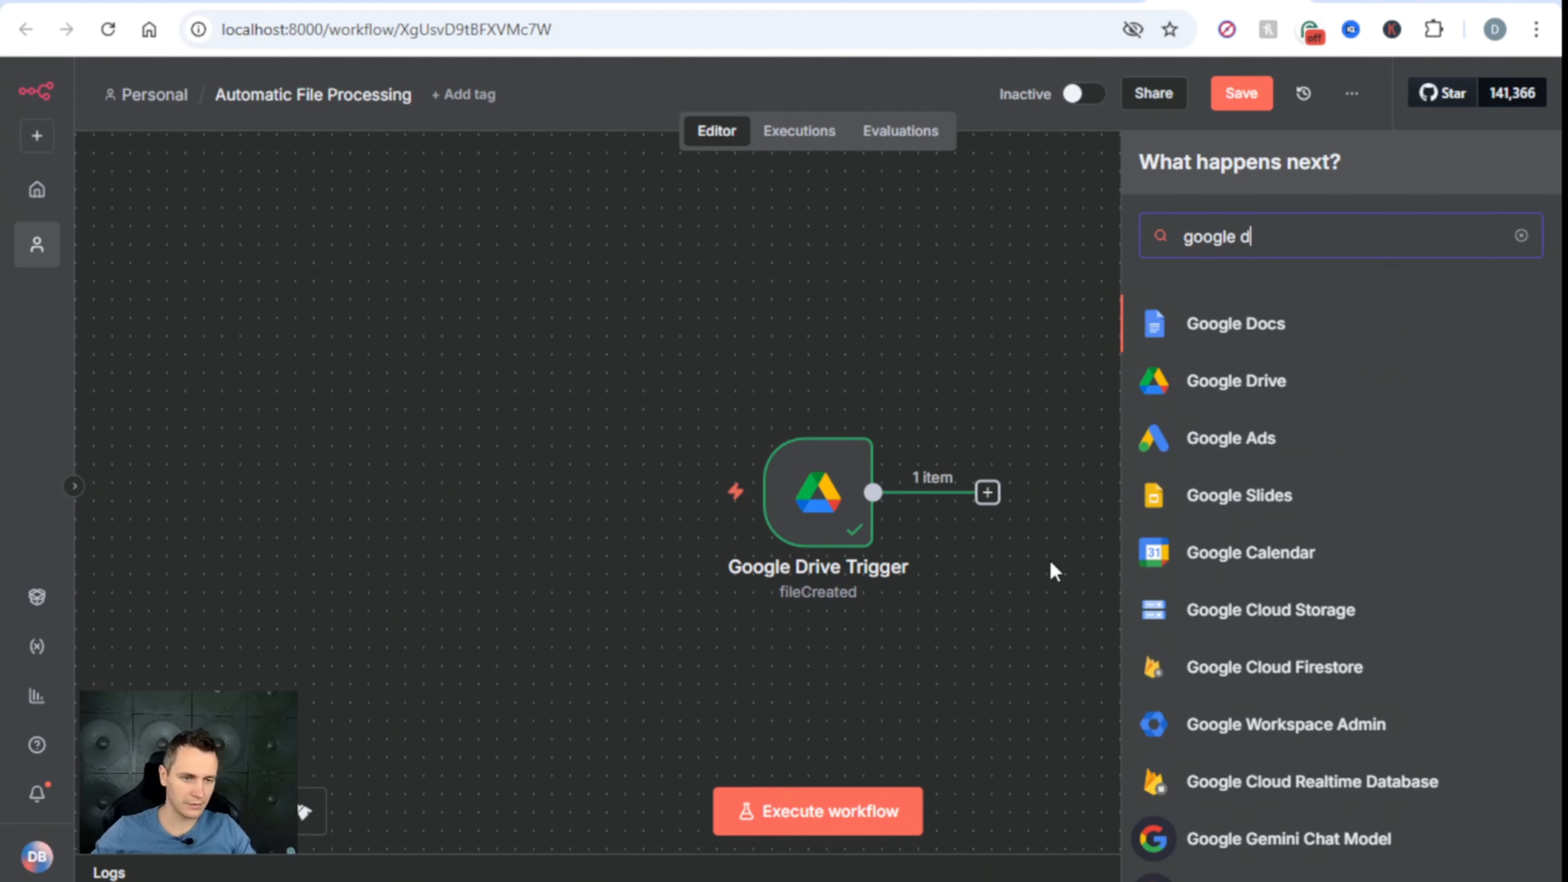
click(1241, 390)
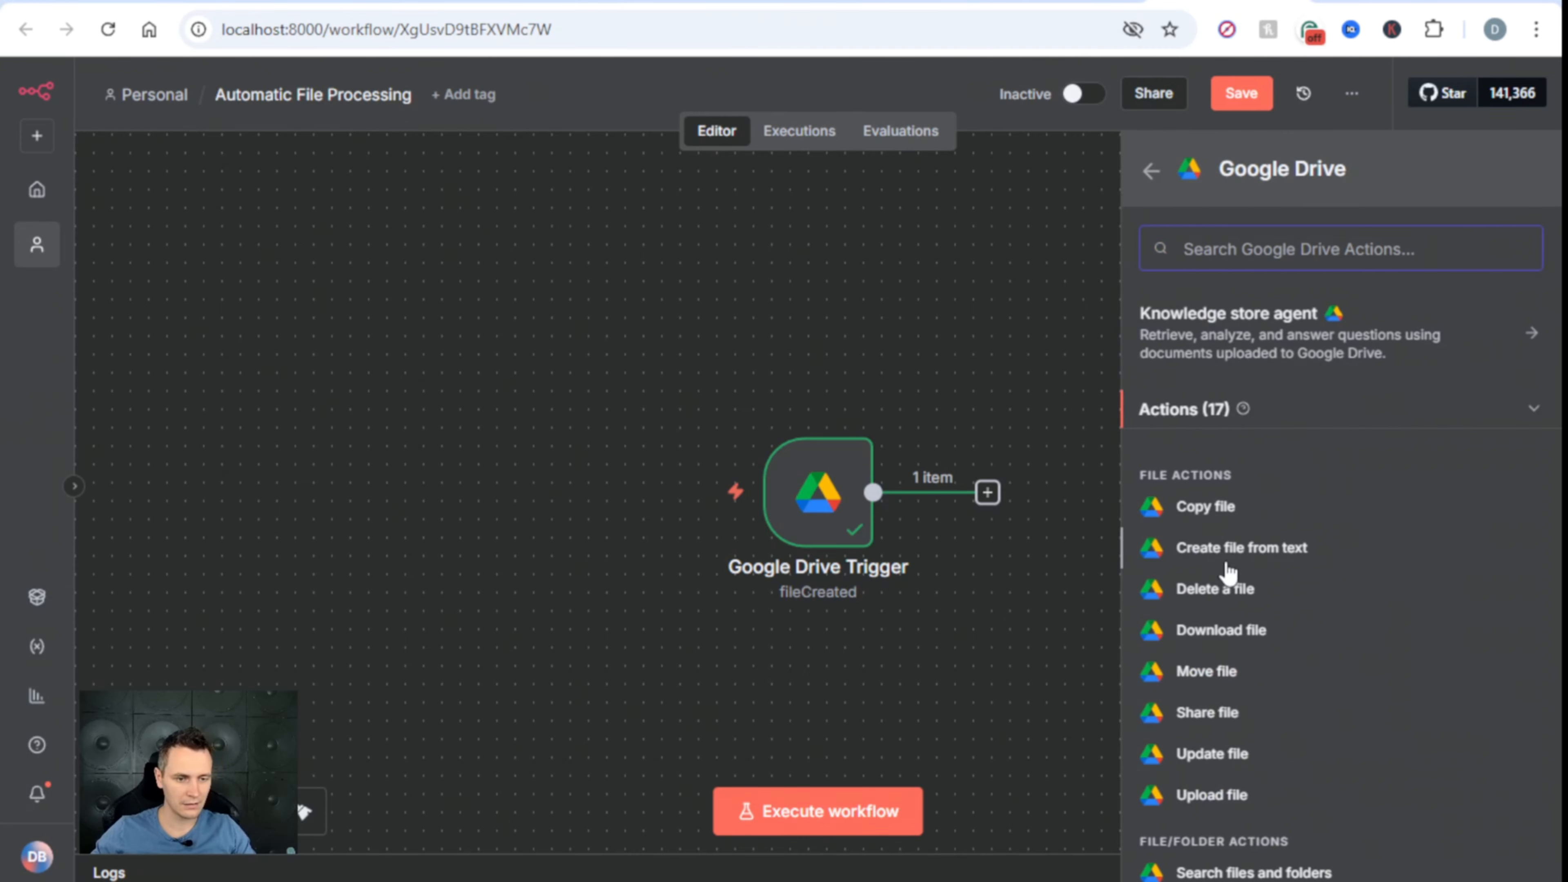
click(1191, 646)
- Map the trigger's id field into the Download file node's File parameter as {{ $json.id }}, execute the node, and return to the canvas
scroll(309, 432, down, 10)
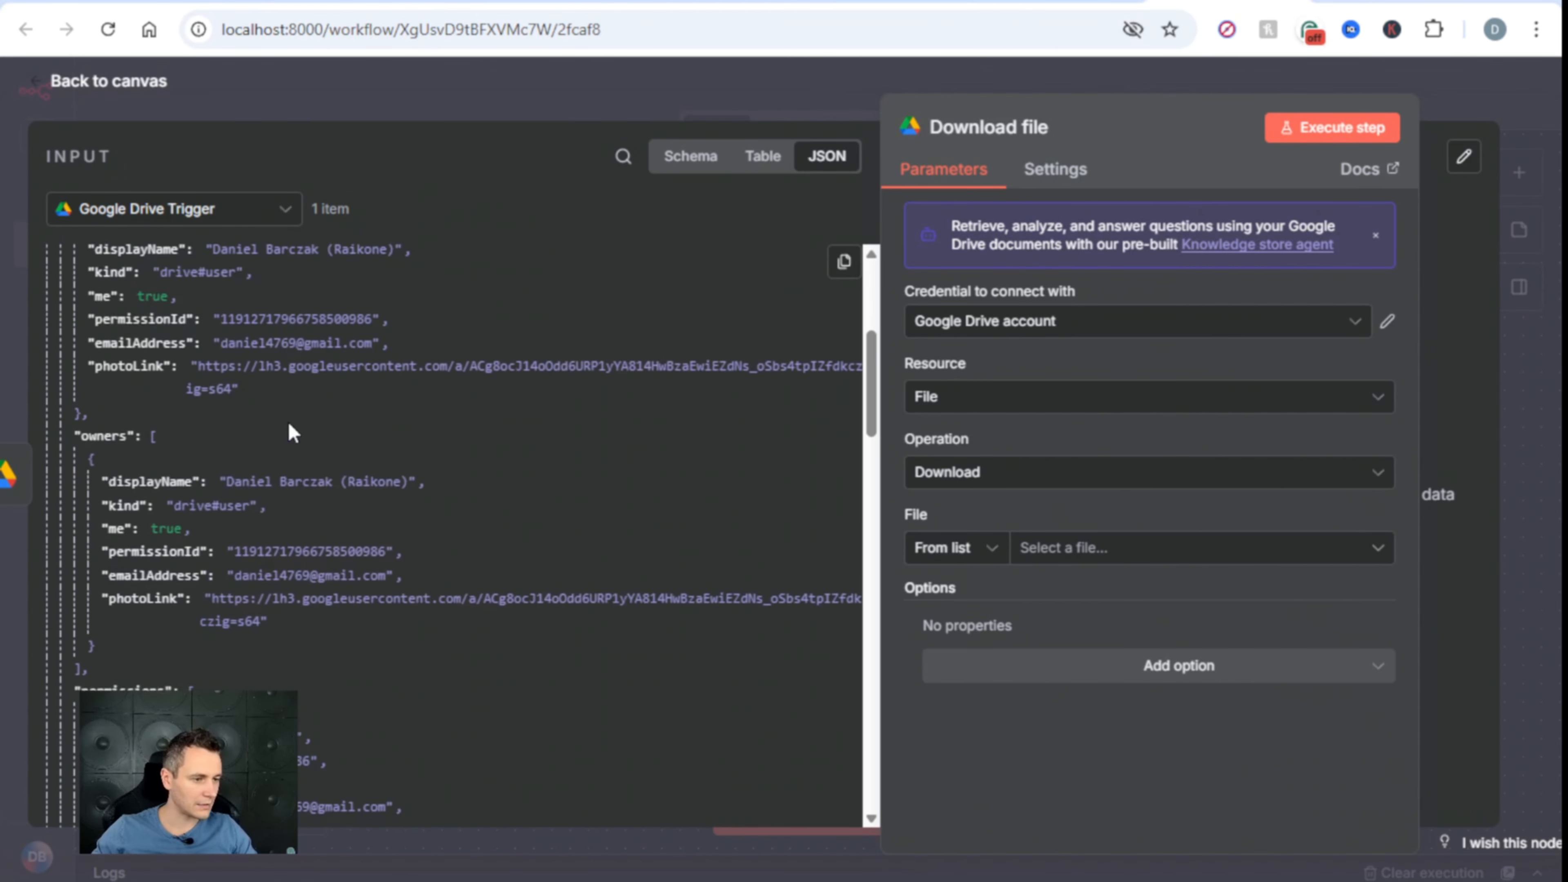
scroll(320, 441, down, 15)
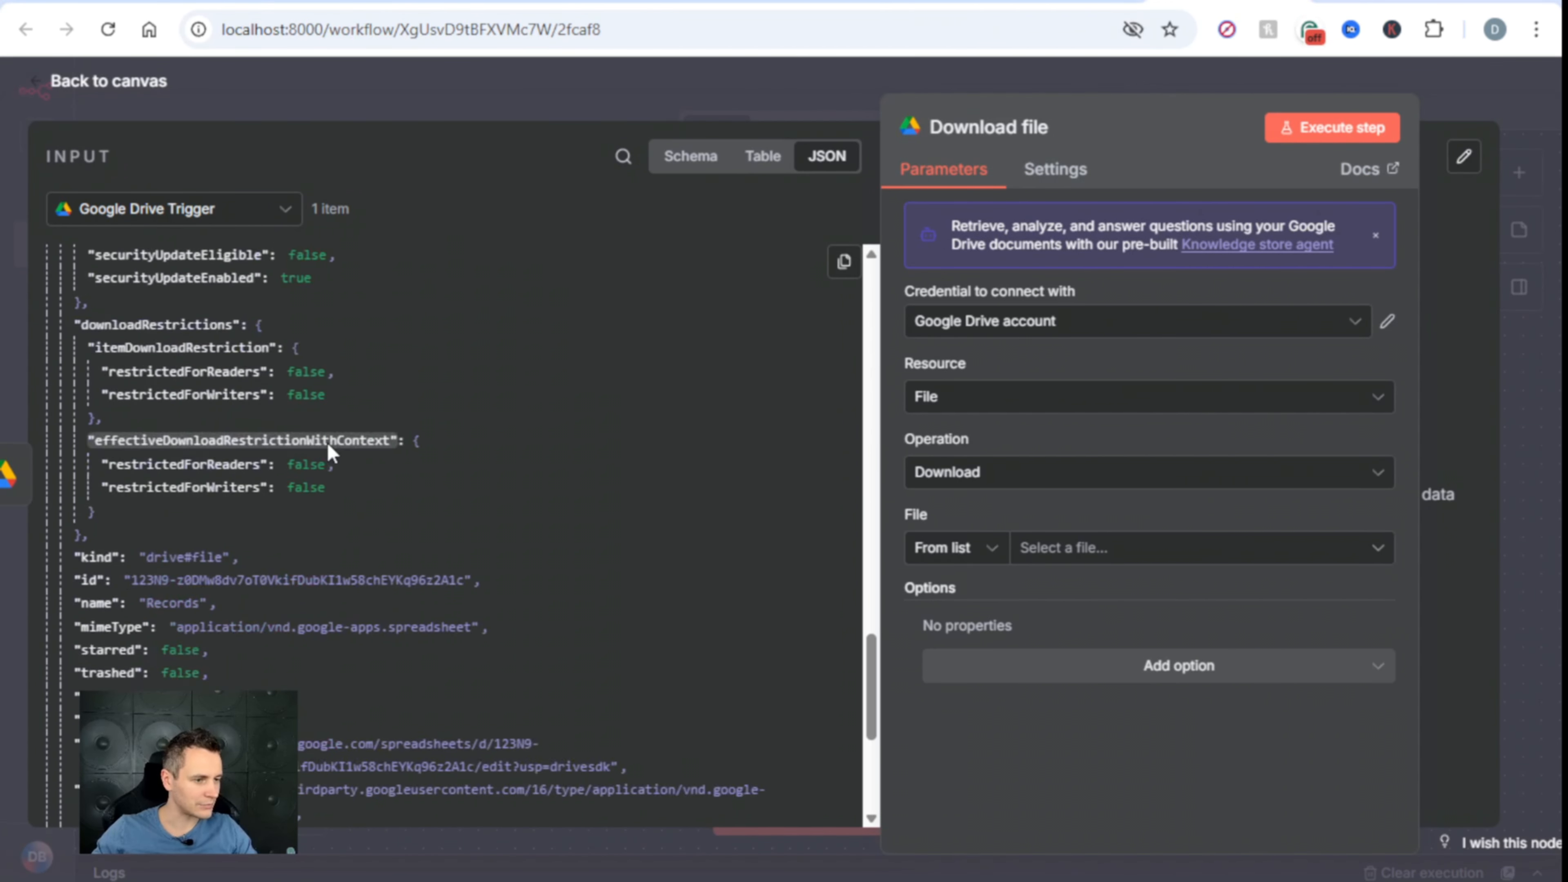
drag(88, 398, 1086, 547)
click(1333, 127)
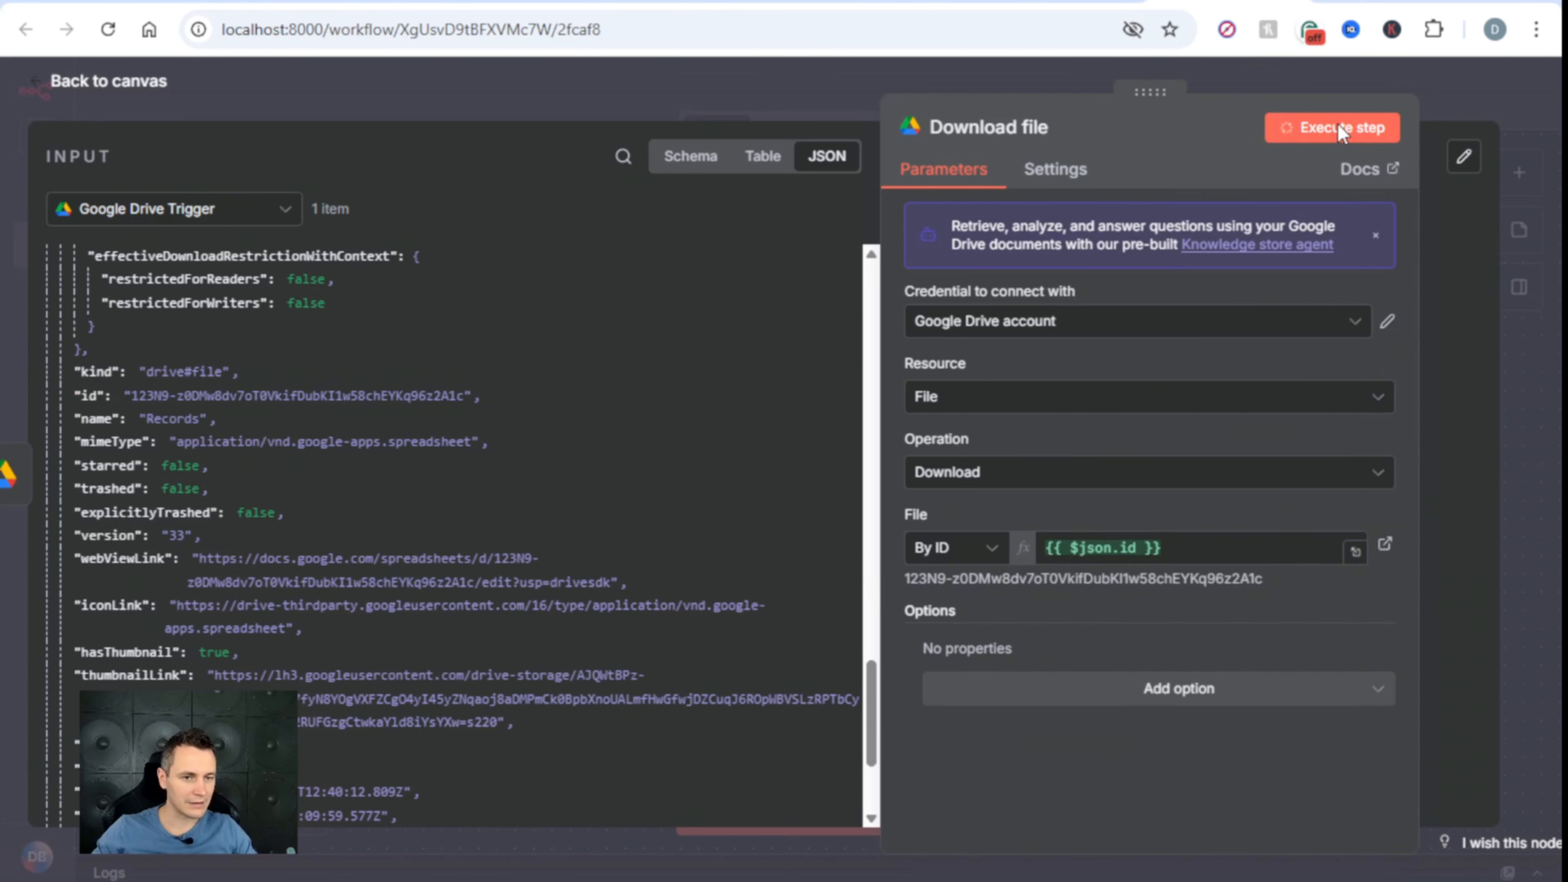
drag(1159, 90, 819, 102)
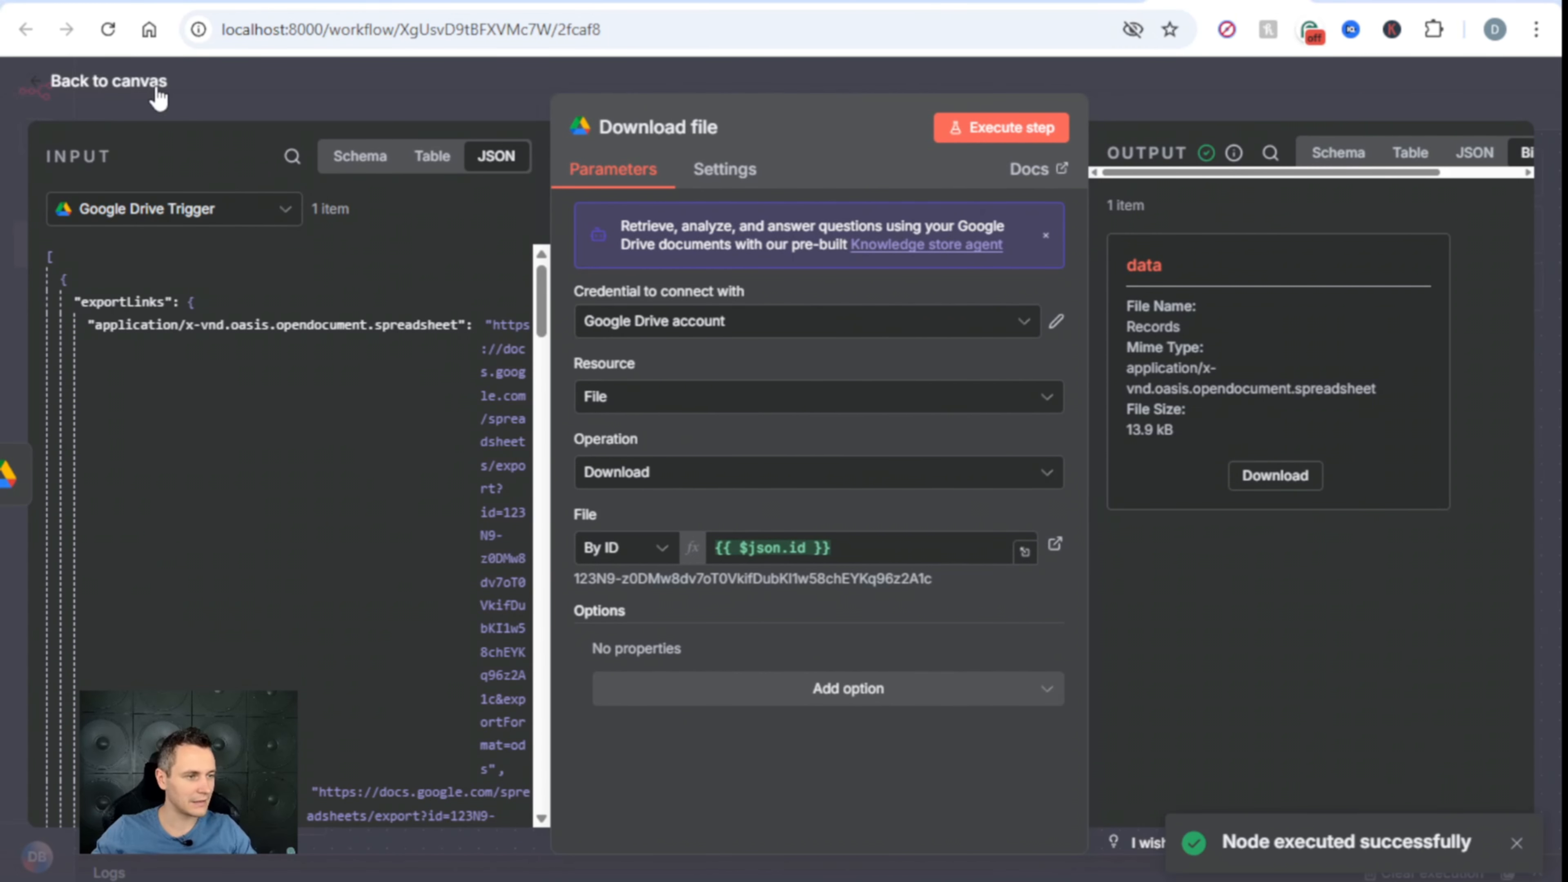
click(156, 90)
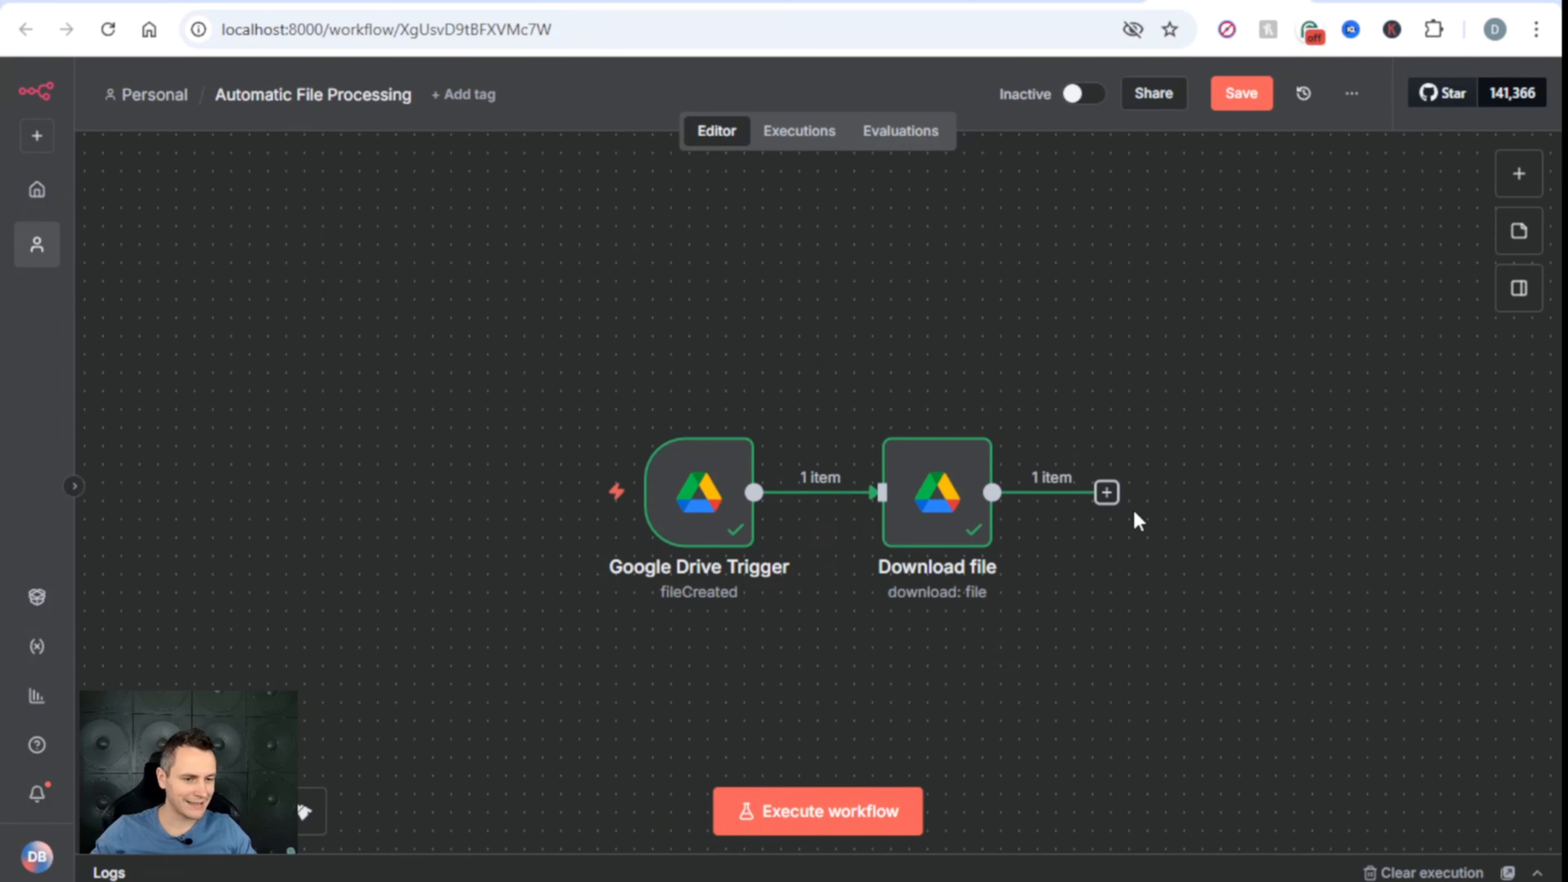
- Add an Extract from File node with the Extract from ODS operation after the Download file node
click(1106, 493)
text(ex)
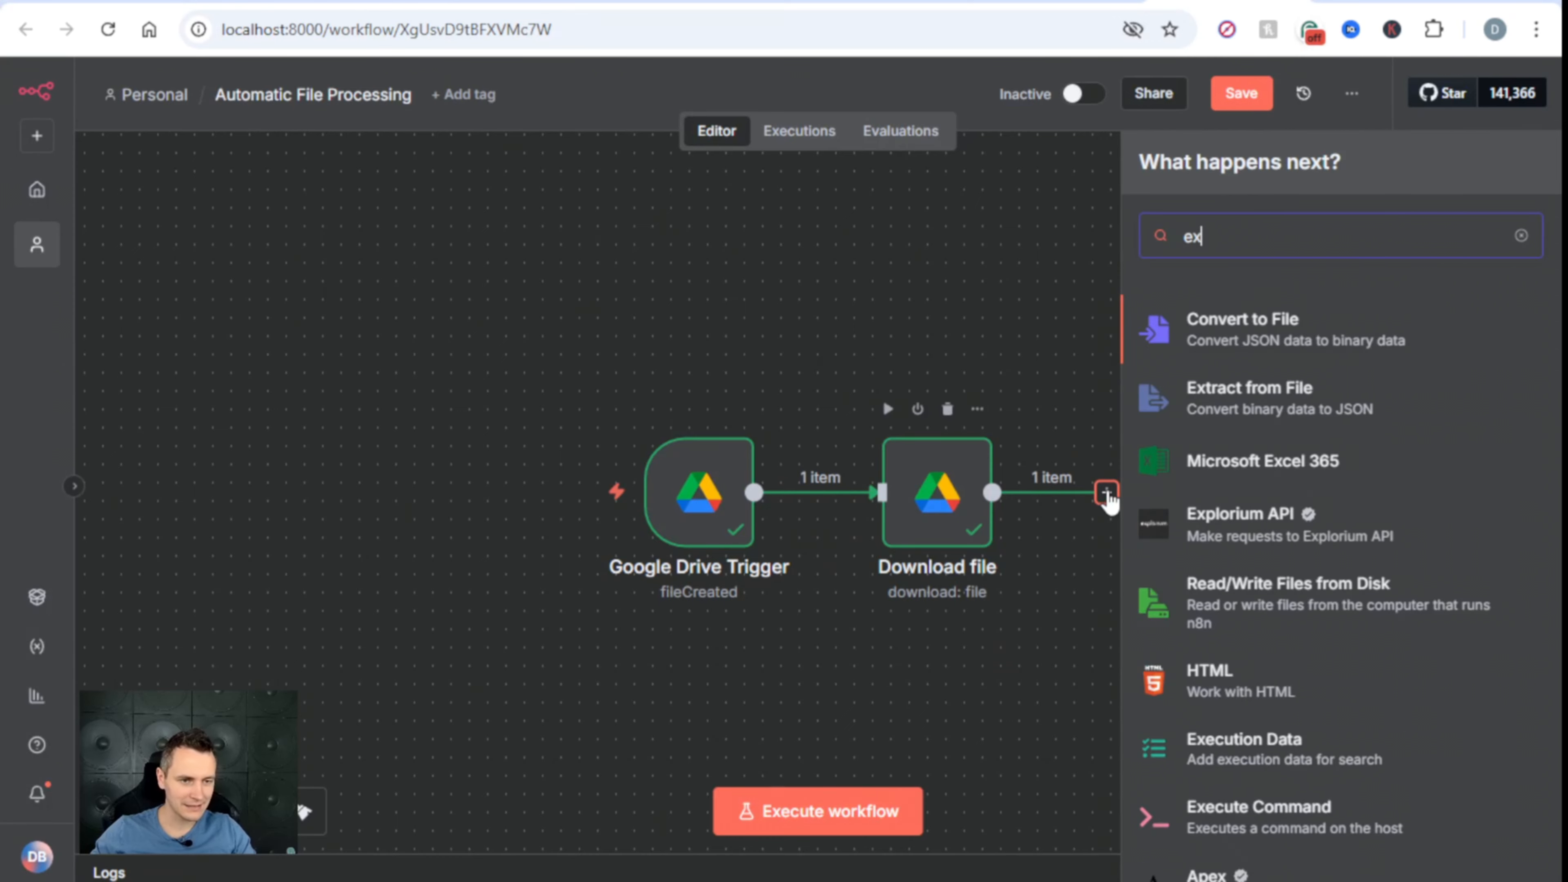
text(tra)
click(1310, 323)
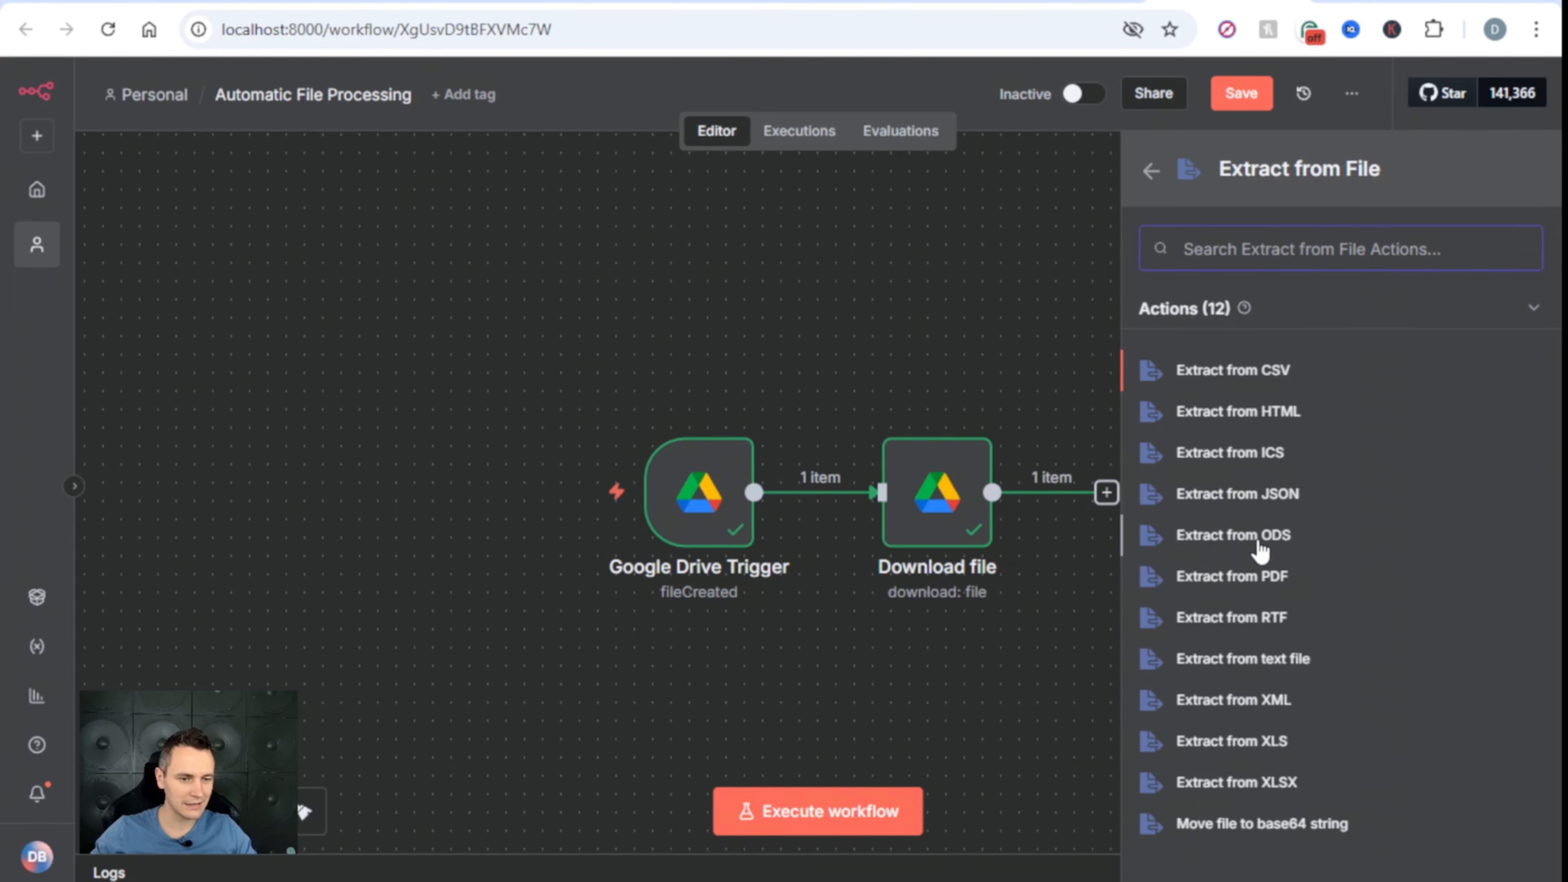
click(1240, 536)
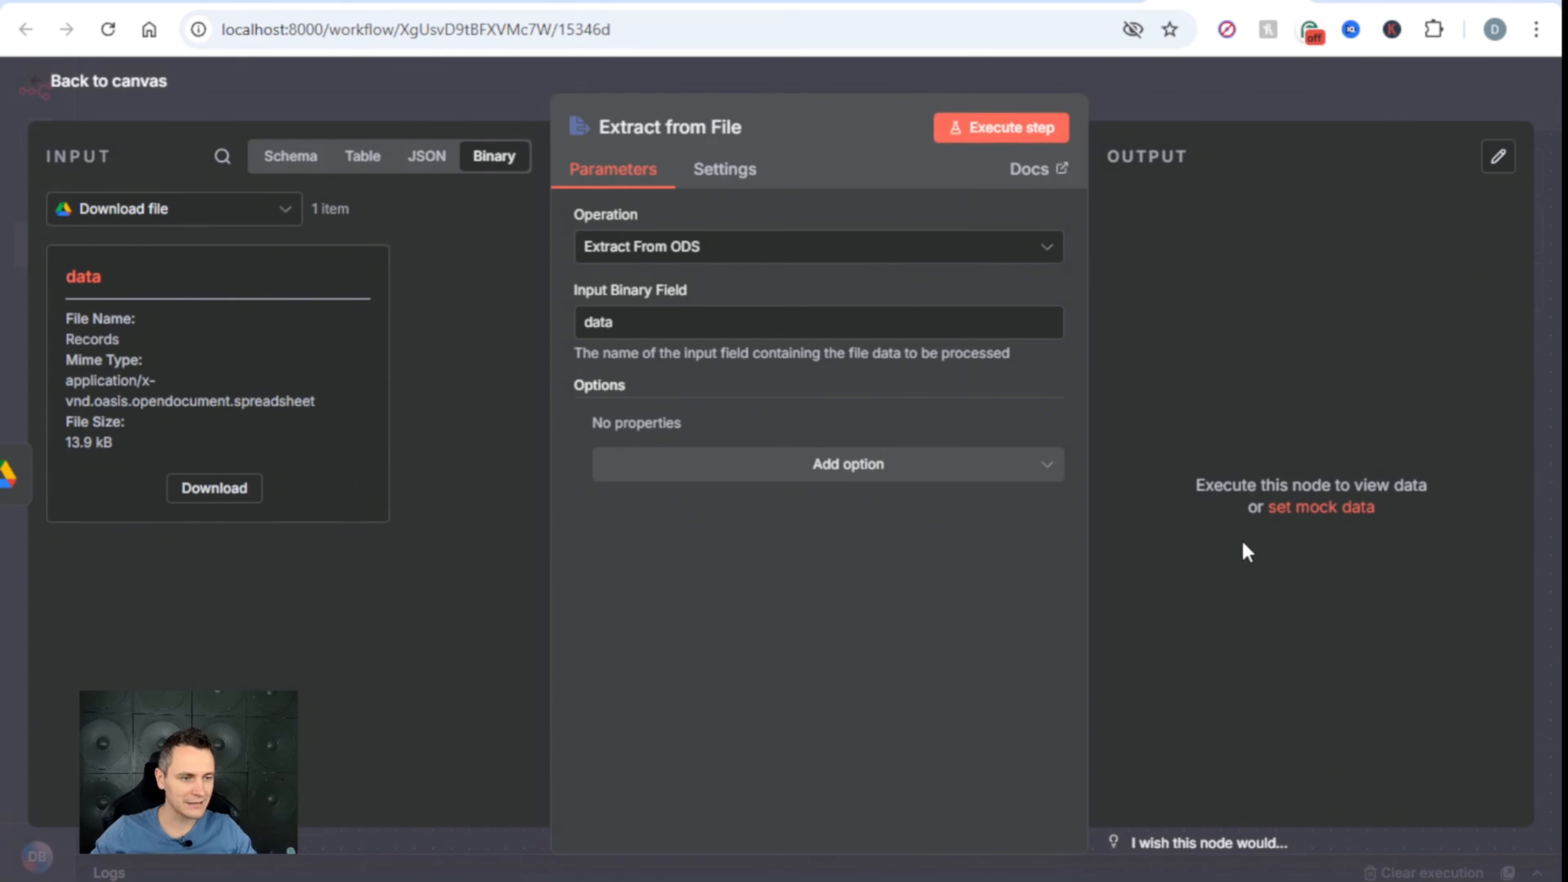
- Execute the Extract from File node, review its output as a table and as JSON, and return to the canvas
click(982, 130)
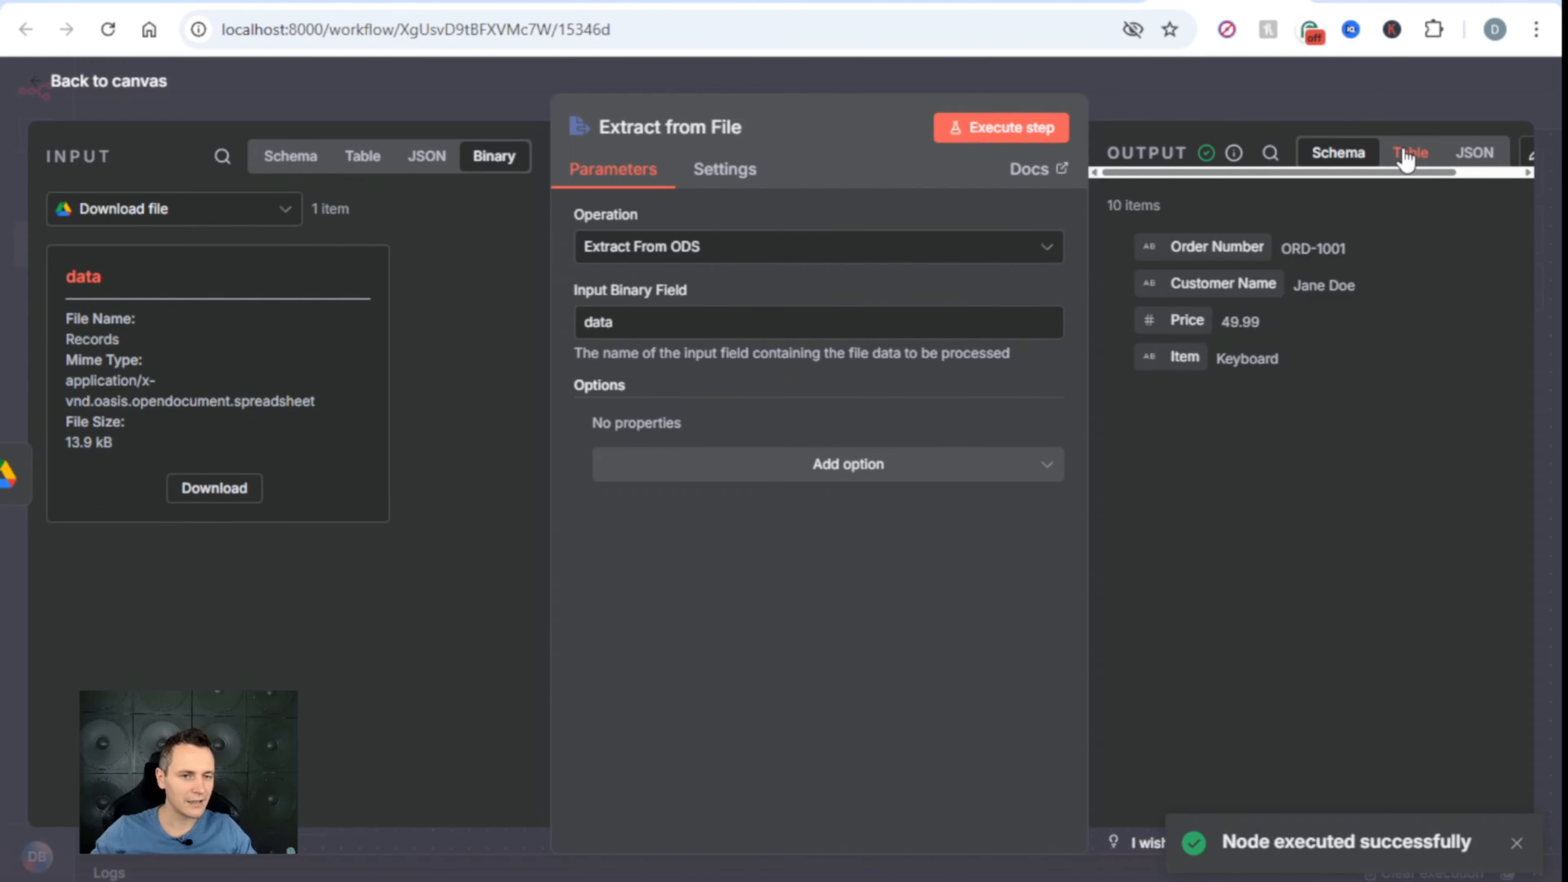
click(1409, 154)
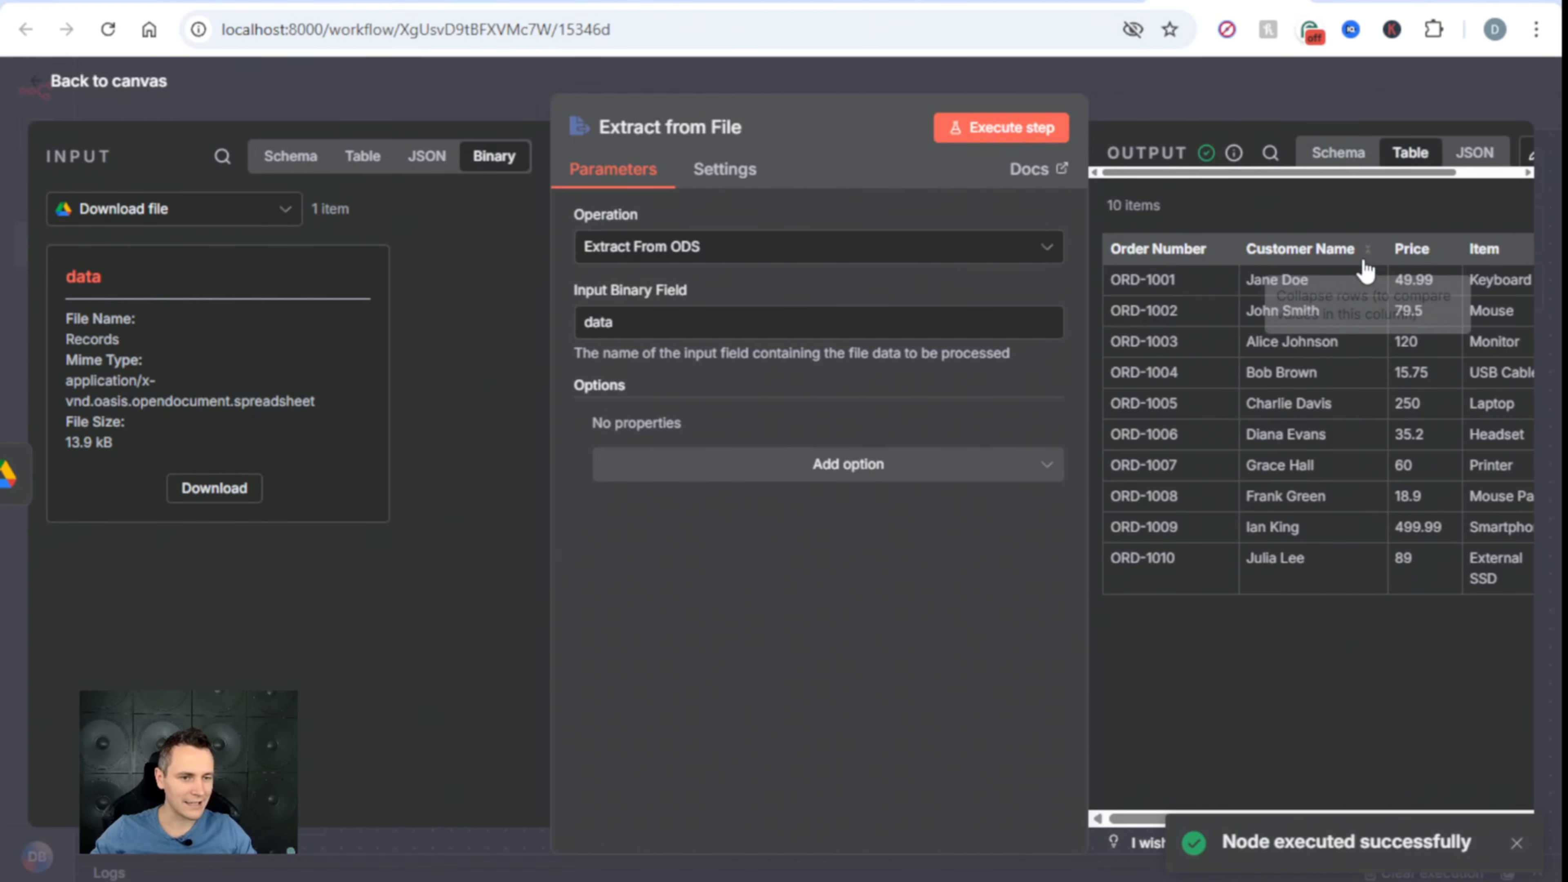
click(1475, 152)
click(123, 86)
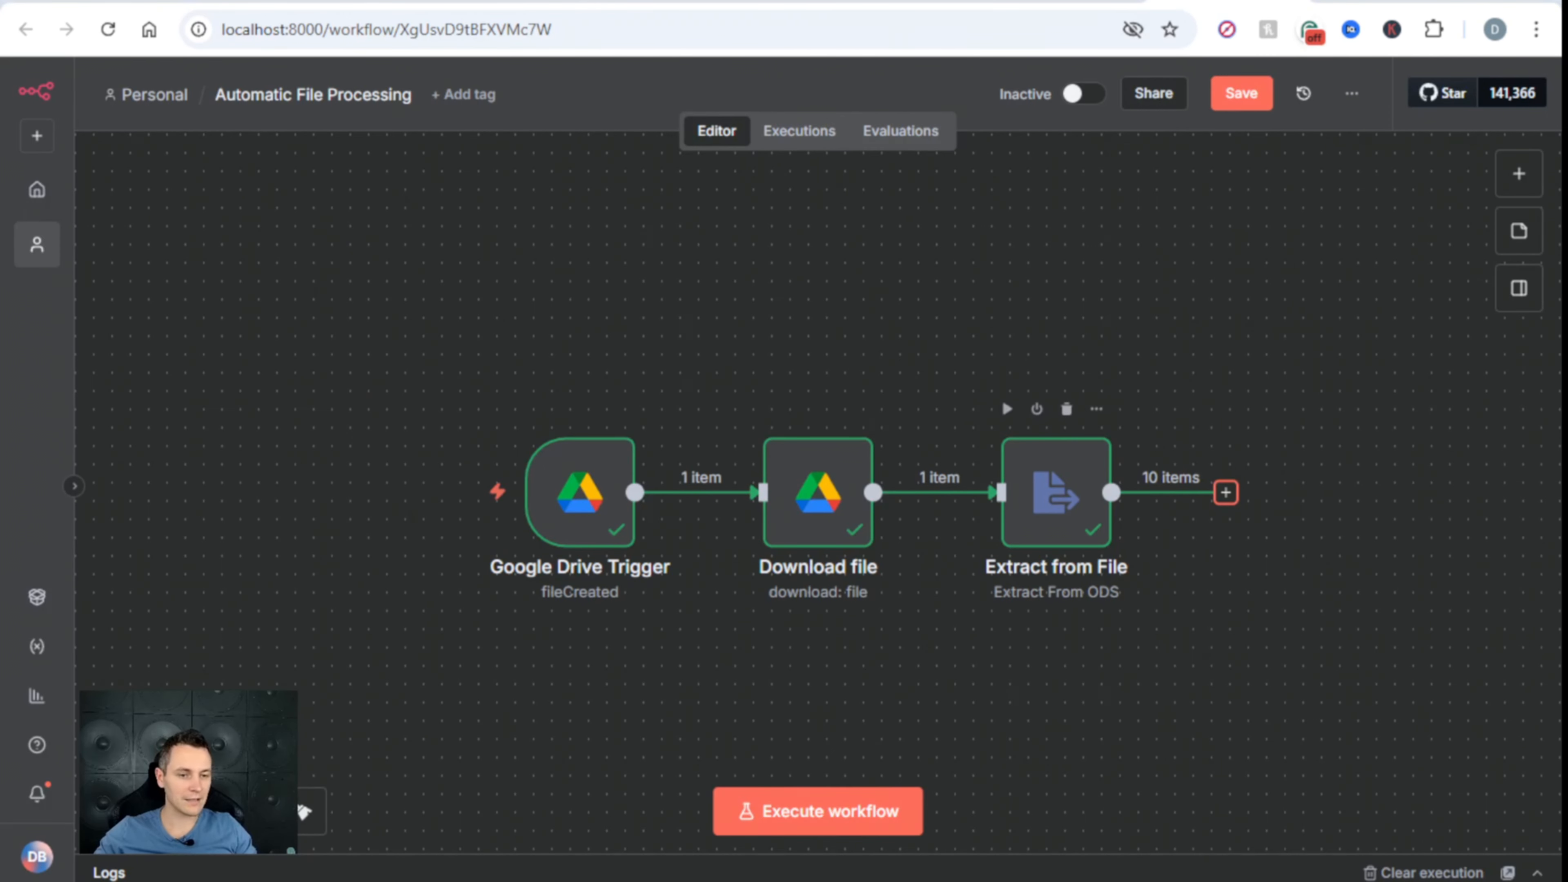
- Add a Loop Over Items (Split in Batches) node after the Extract from File node
click(1344, 492)
text(loop)
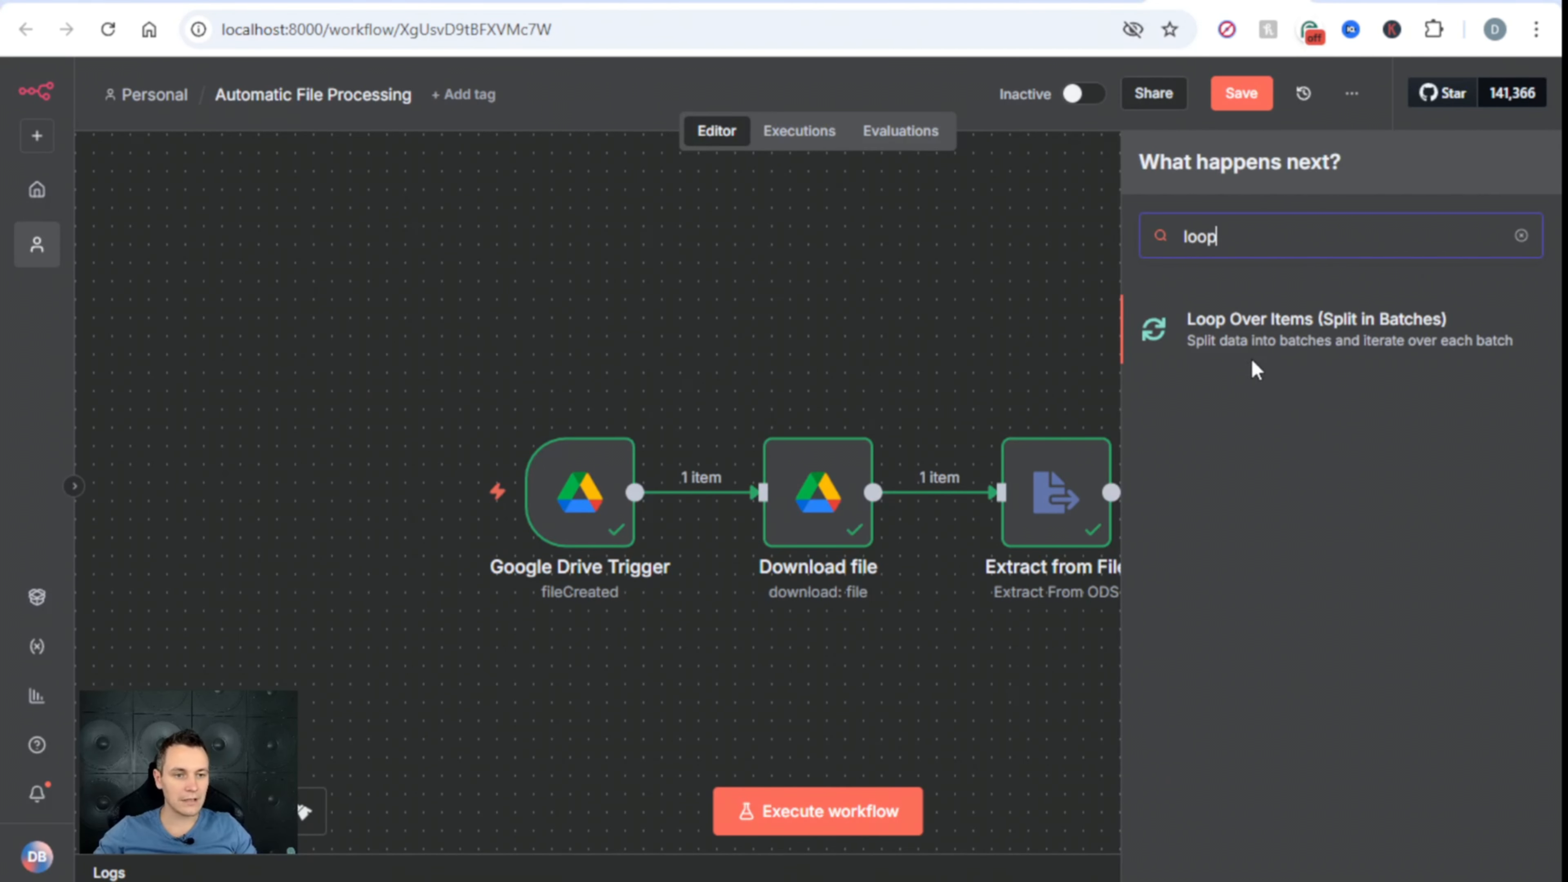
click(1266, 336)
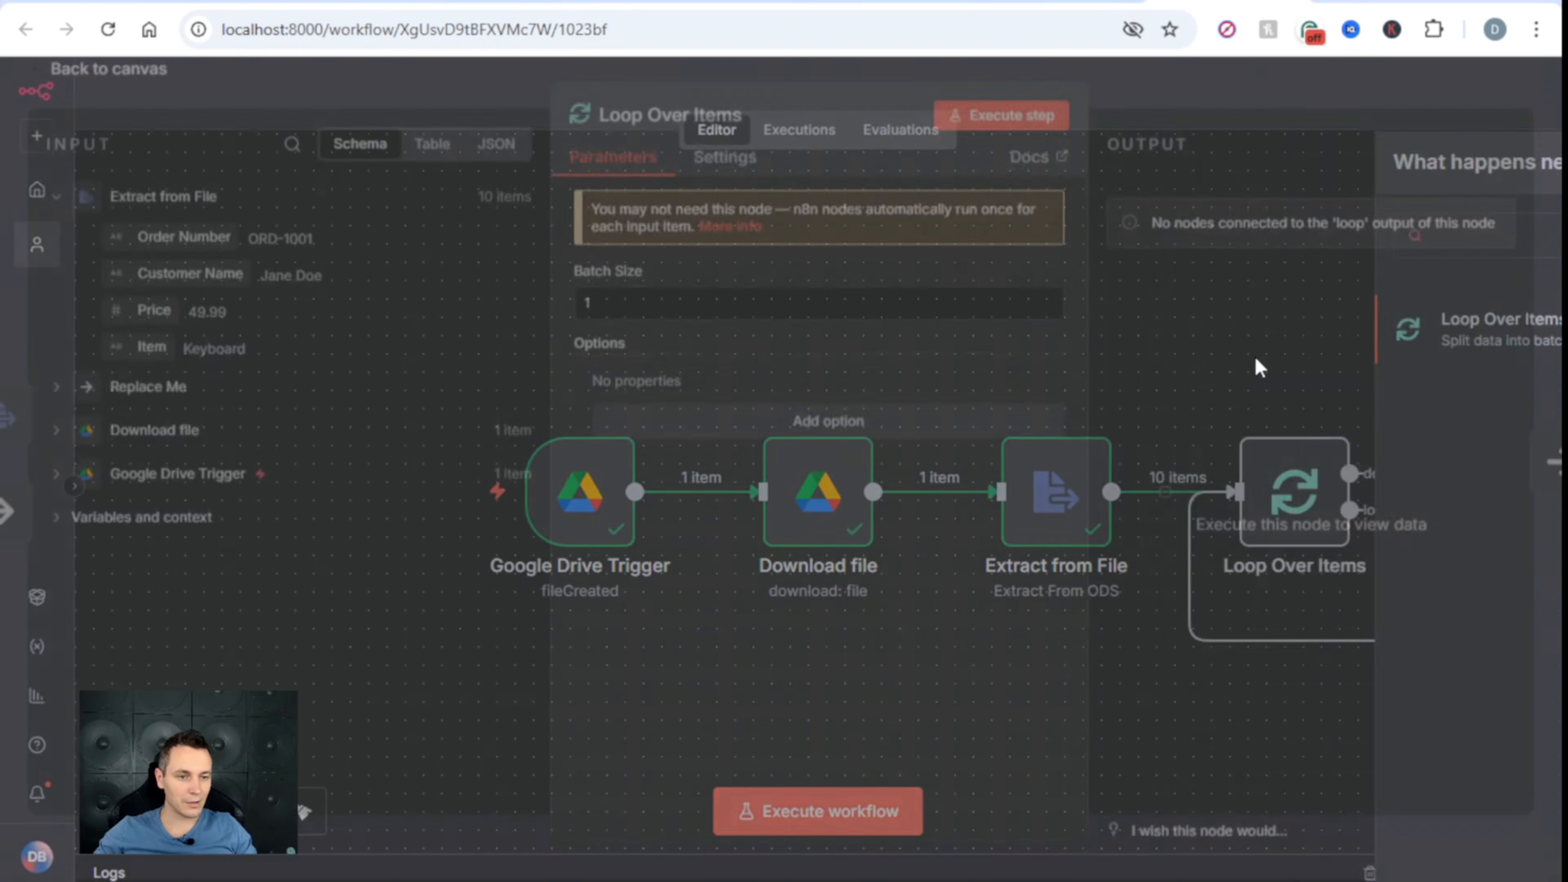
- Rename the Loop Over Items node as Process Records and return to the canvas
click(669, 127)
text(Proces)
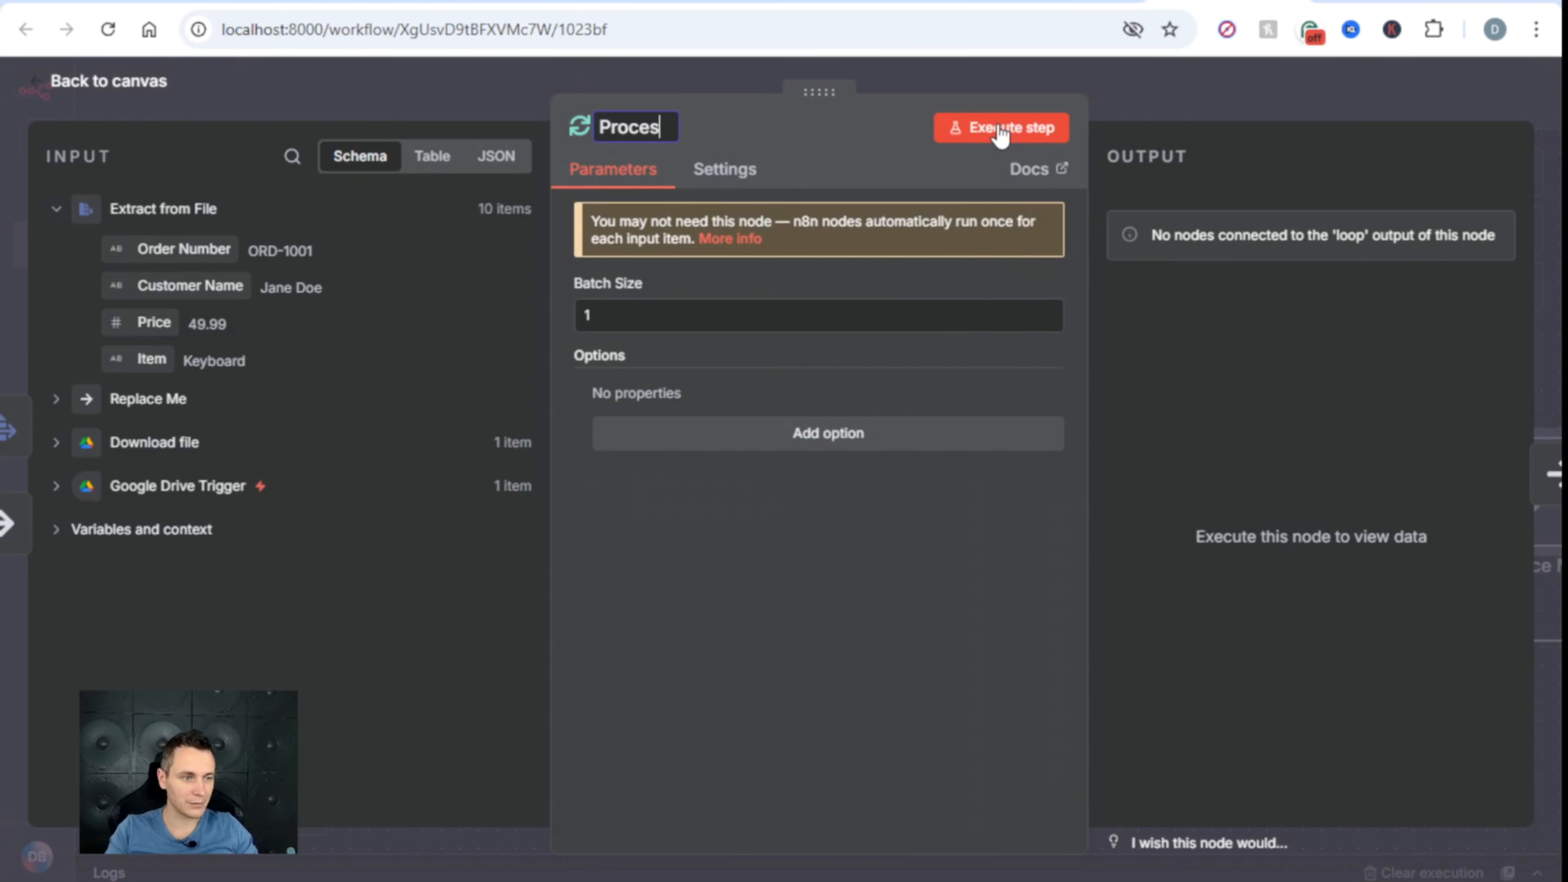
text(s Re)
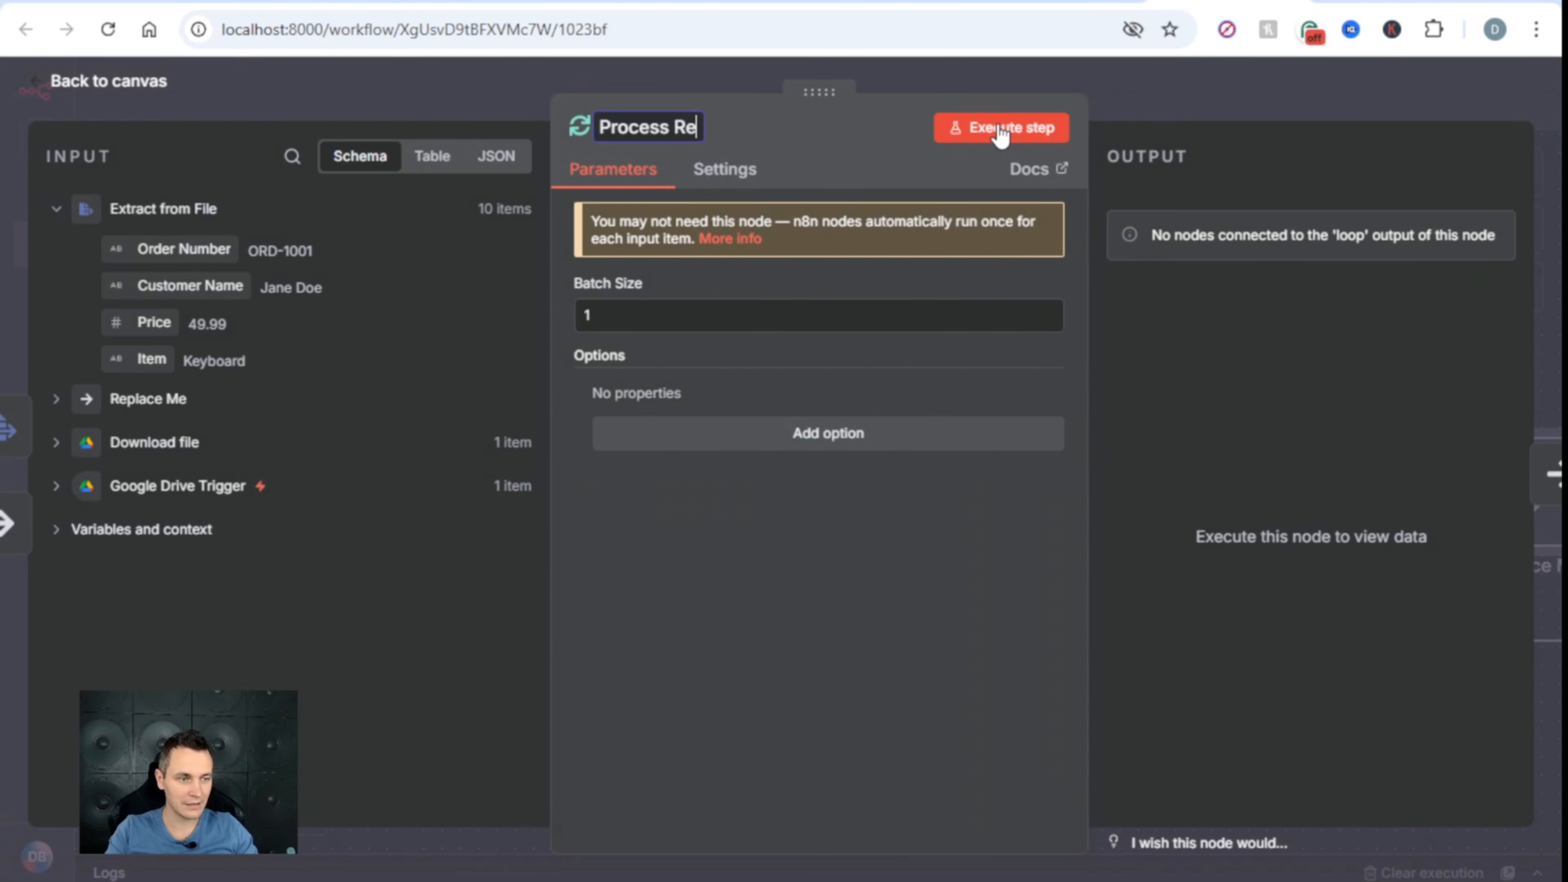
text(cords)
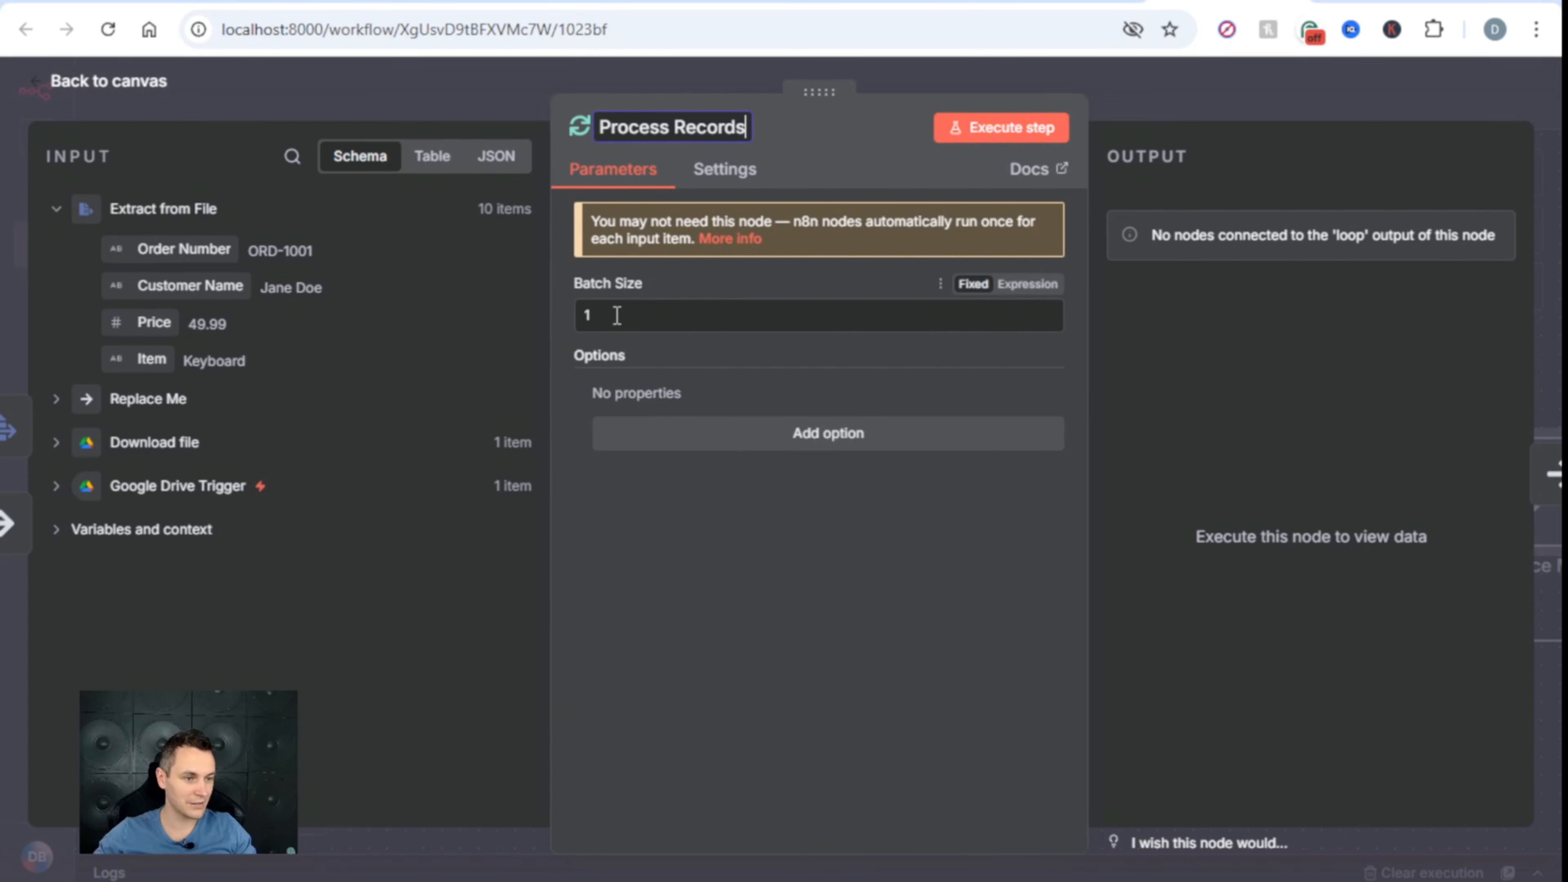
key(Return)
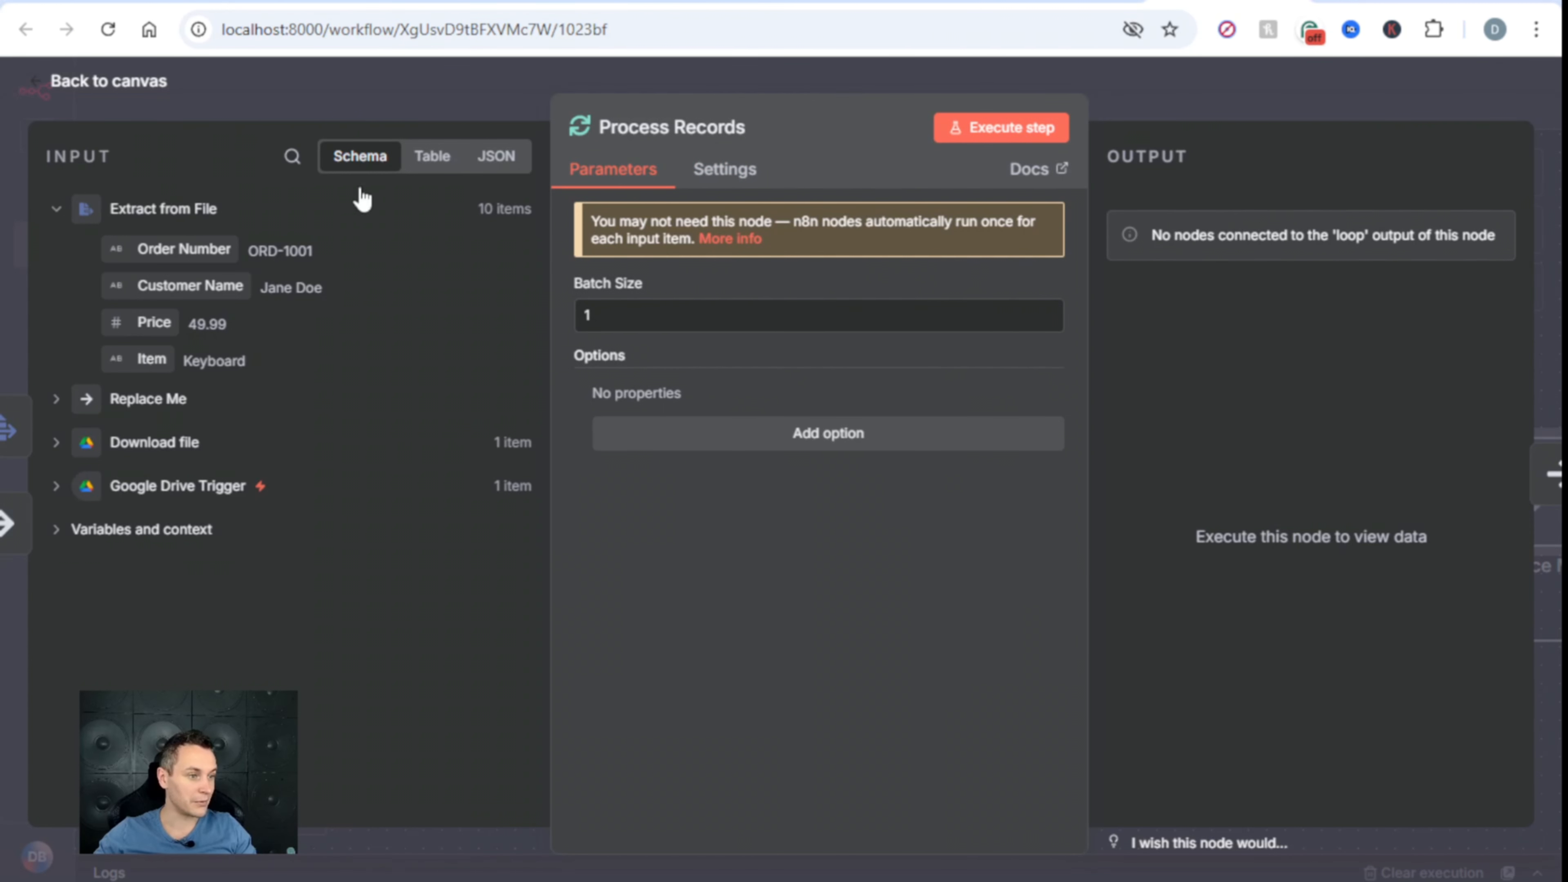
click(145, 88)
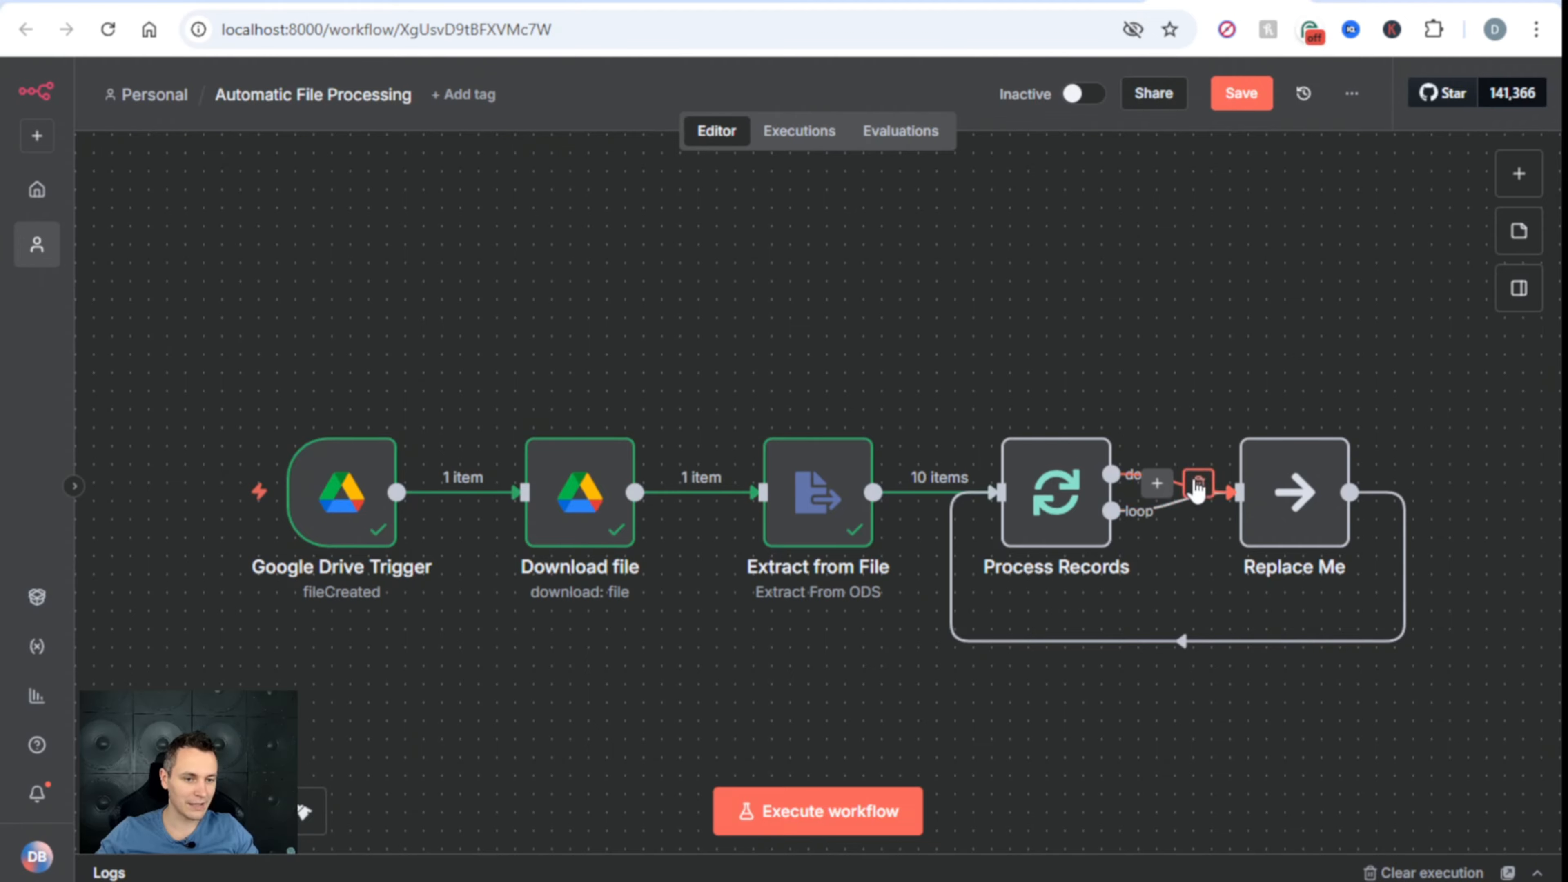
- Remove the connection from Process Records' done output to Replace Me and add a Postgres Execute a SQL query node on that output
click(1198, 484)
click(1210, 474)
text(Exec)
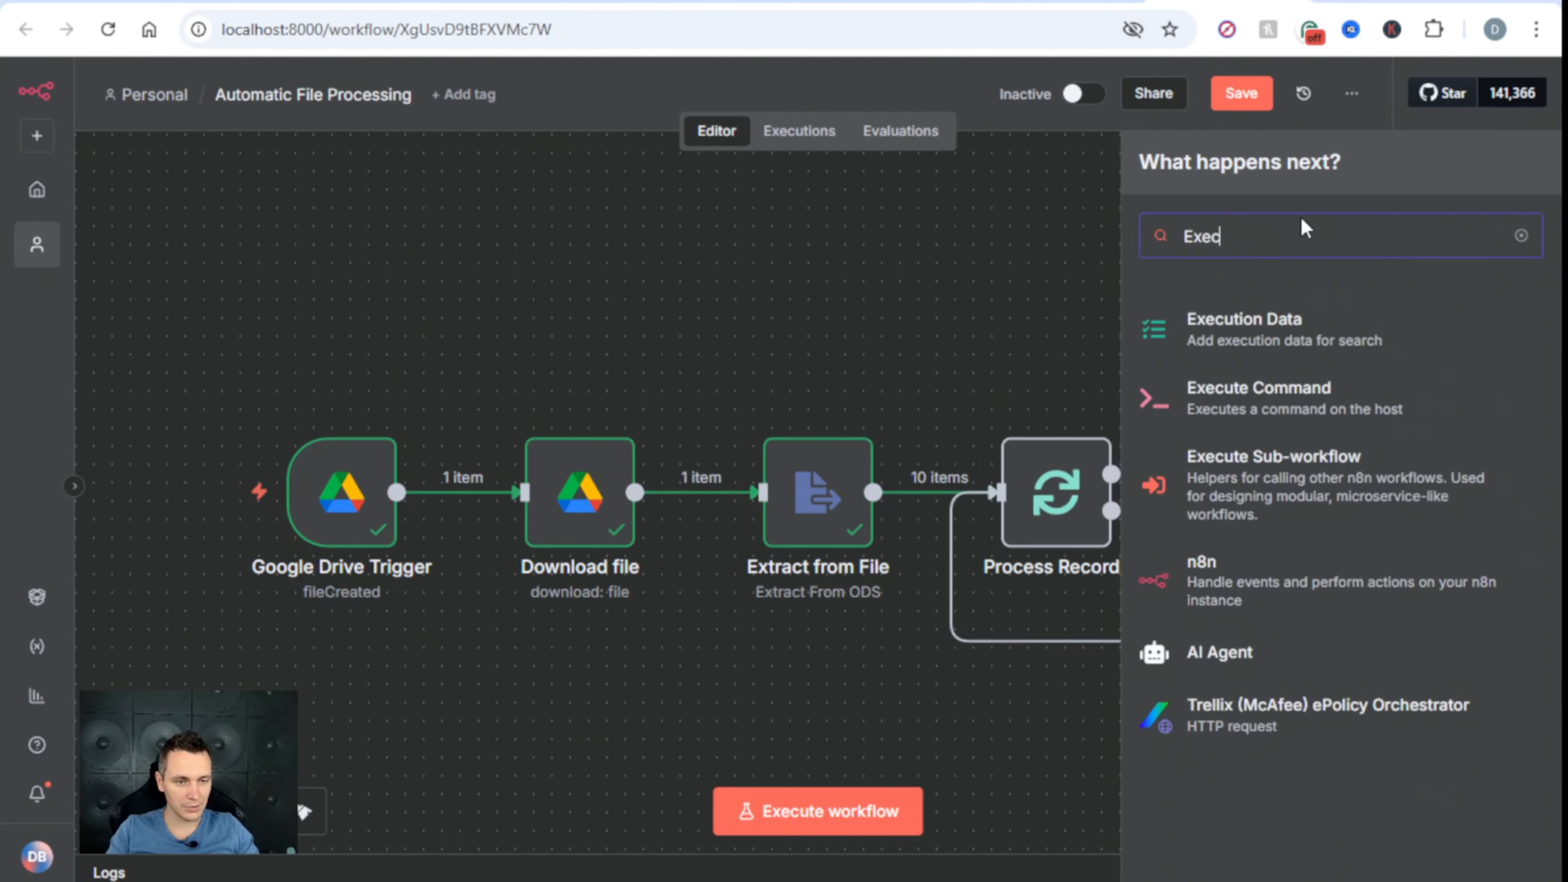
text(u)
key(BackSpace)
key(BackSpace)
key(BackSpace)
key(BackSpace)
key(BackSpace)
text(Post)
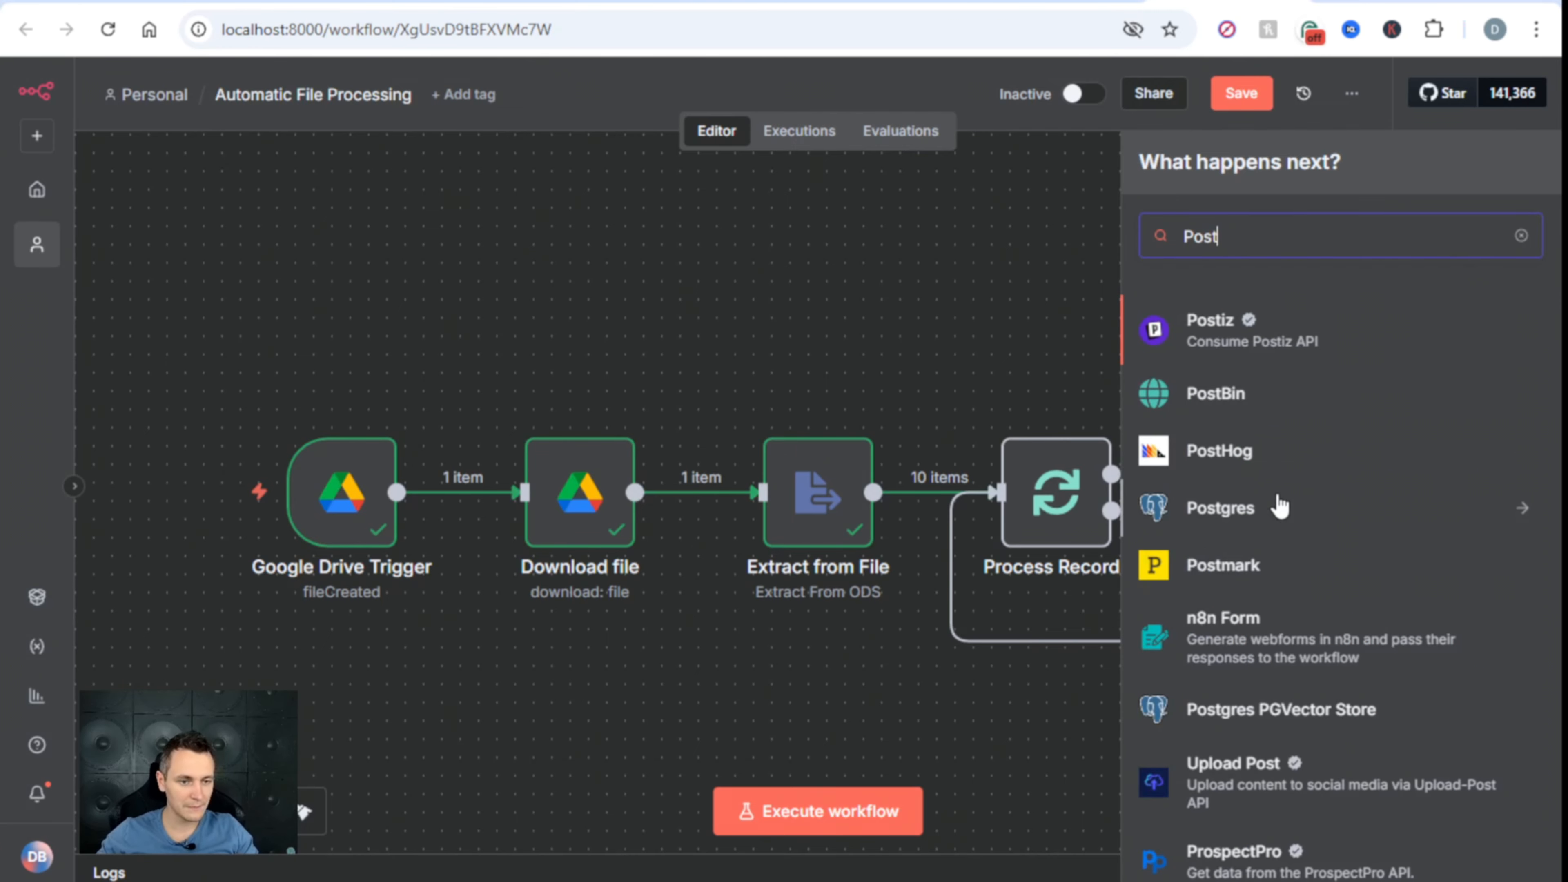
click(1246, 512)
click(1253, 421)
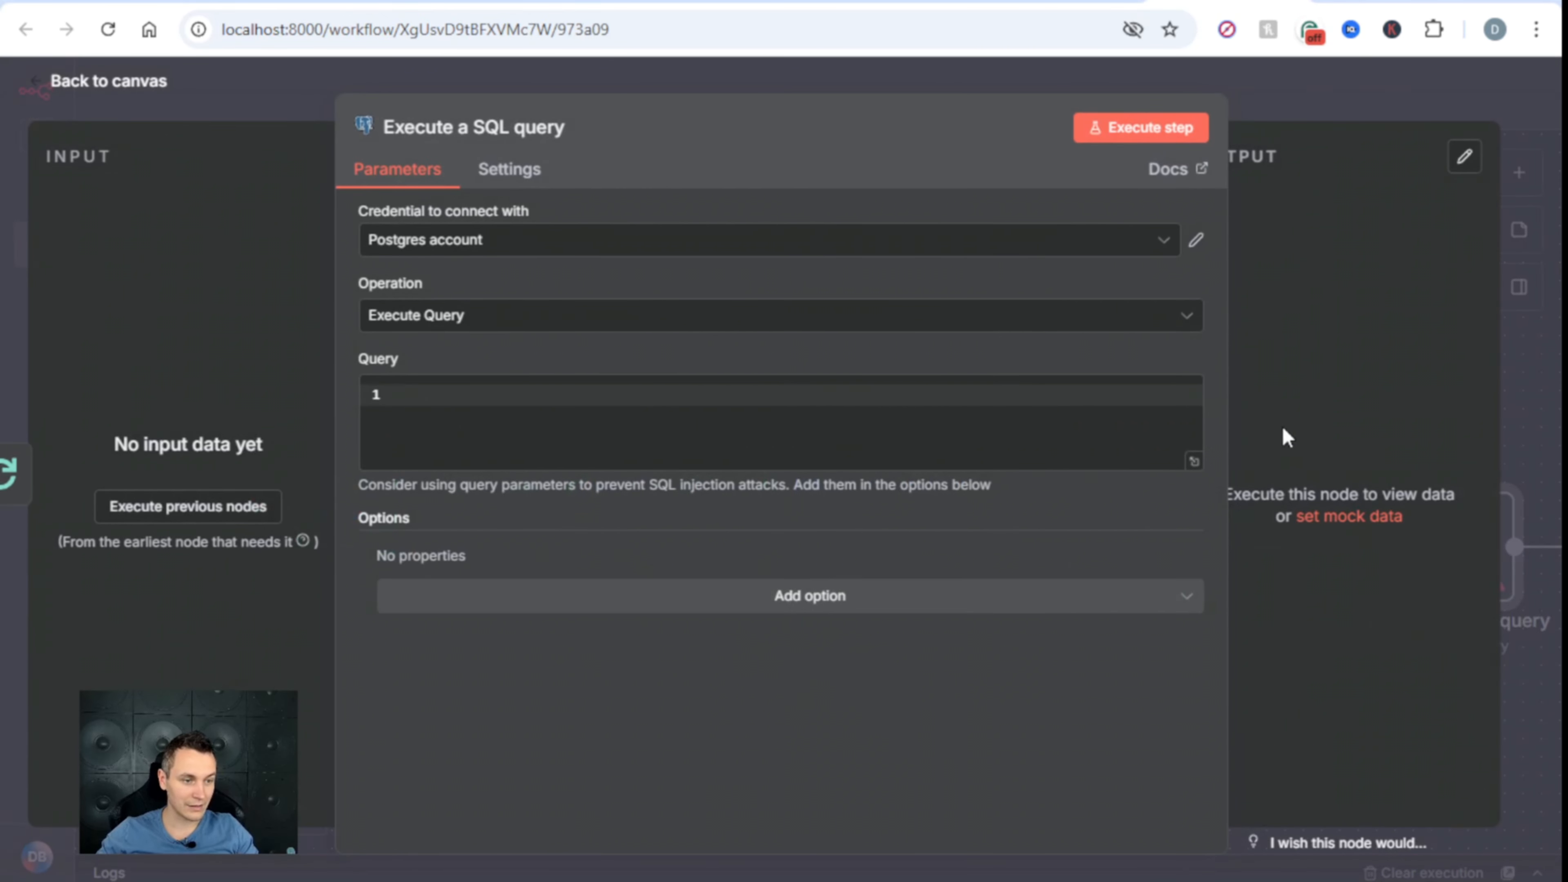
- Review the connection settings of the Postgres account credential and close them
click(1198, 244)
scroll(932, 401, down, 3)
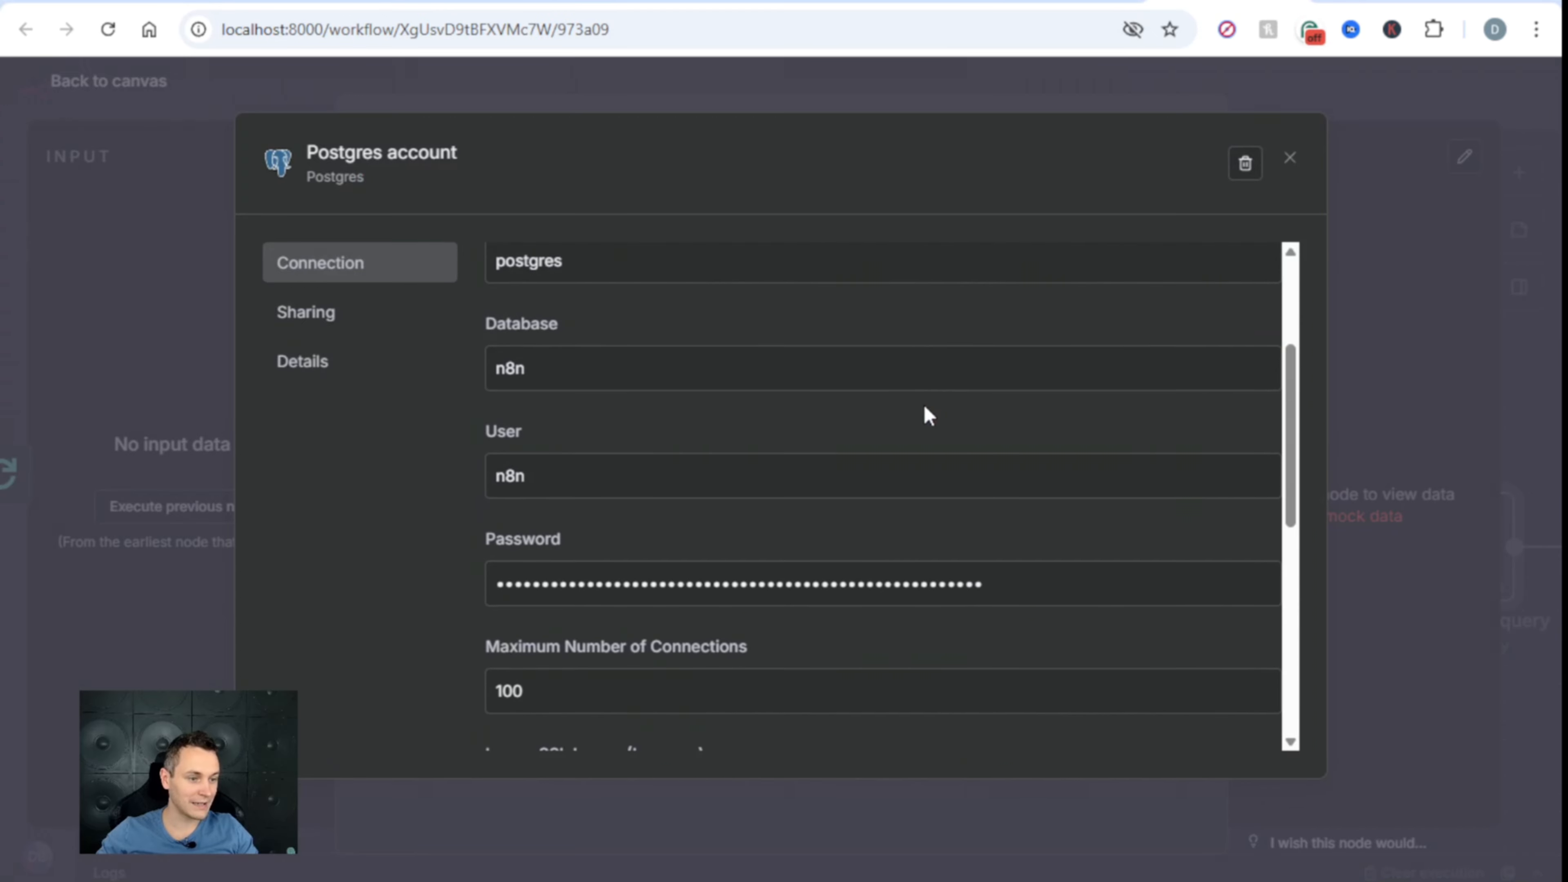
scroll(928, 415, up, 3)
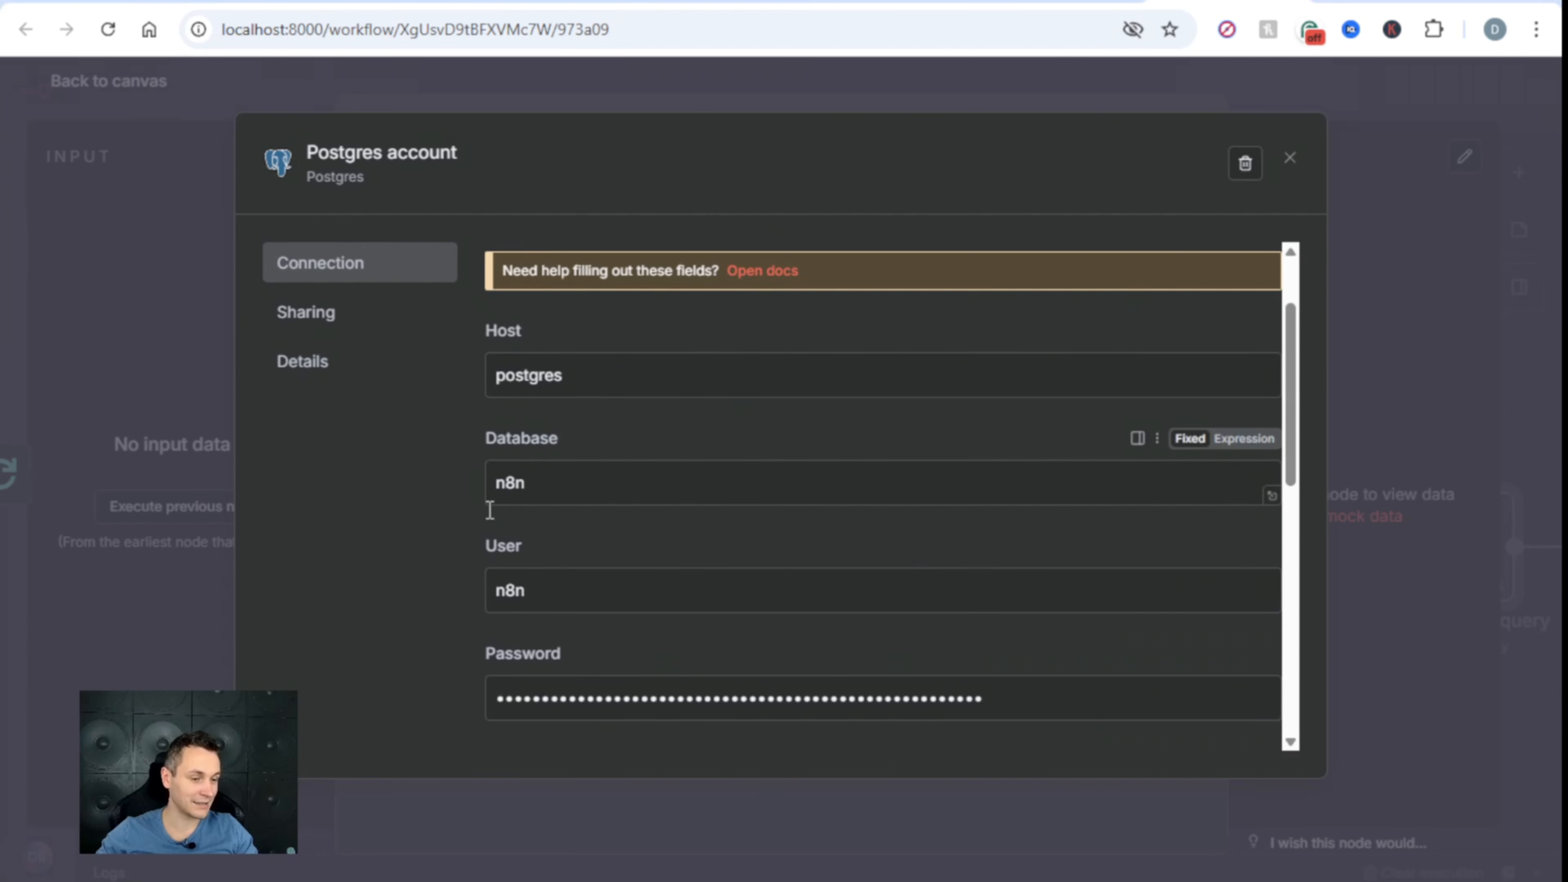
click(1289, 158)
- Enter query CREATE TABLE IF NOT EXISTS ORDERS (id SERIAL PRIMARY KEY, order_id TEXT NOT NULL, customer_name TEXT, amount NUMERIC NOT NULL, item TEXT, created_at TIMESTAMP DEFAULT NOW());
click(405, 400)
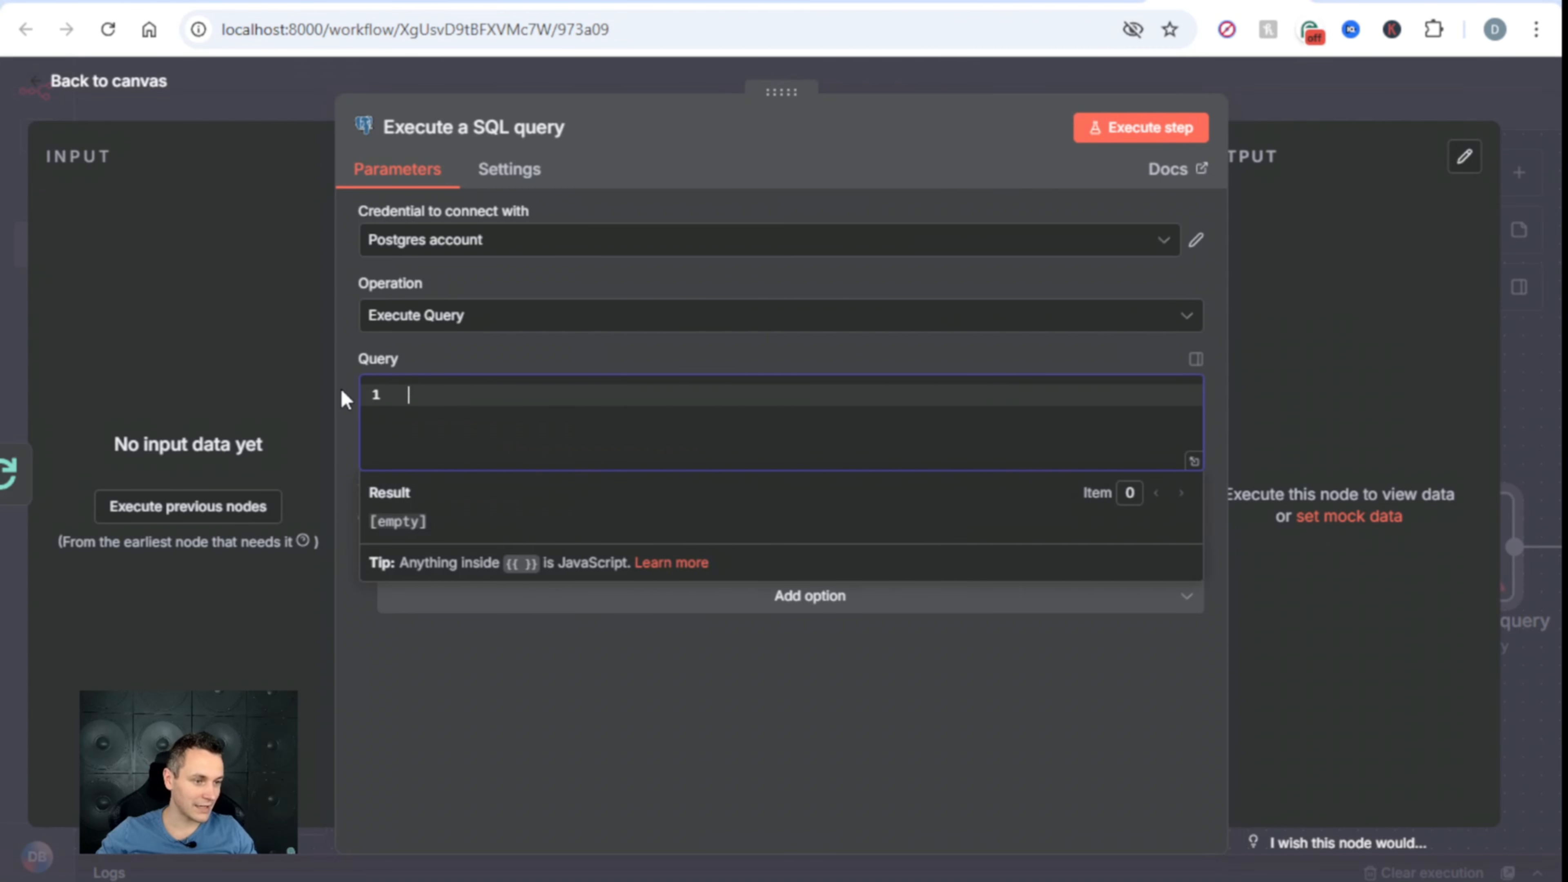
text(CREATE TABLE IF NOT EXISTS ORDERS (   id SERIAL PRIMARY KEY,   order_id TEXT NOT NULL,   customer_name TEXT,   amount NUMERIC NOT NULL,   item TEXT,   created_at TIMESTAMP DEFAULT NOW() );)
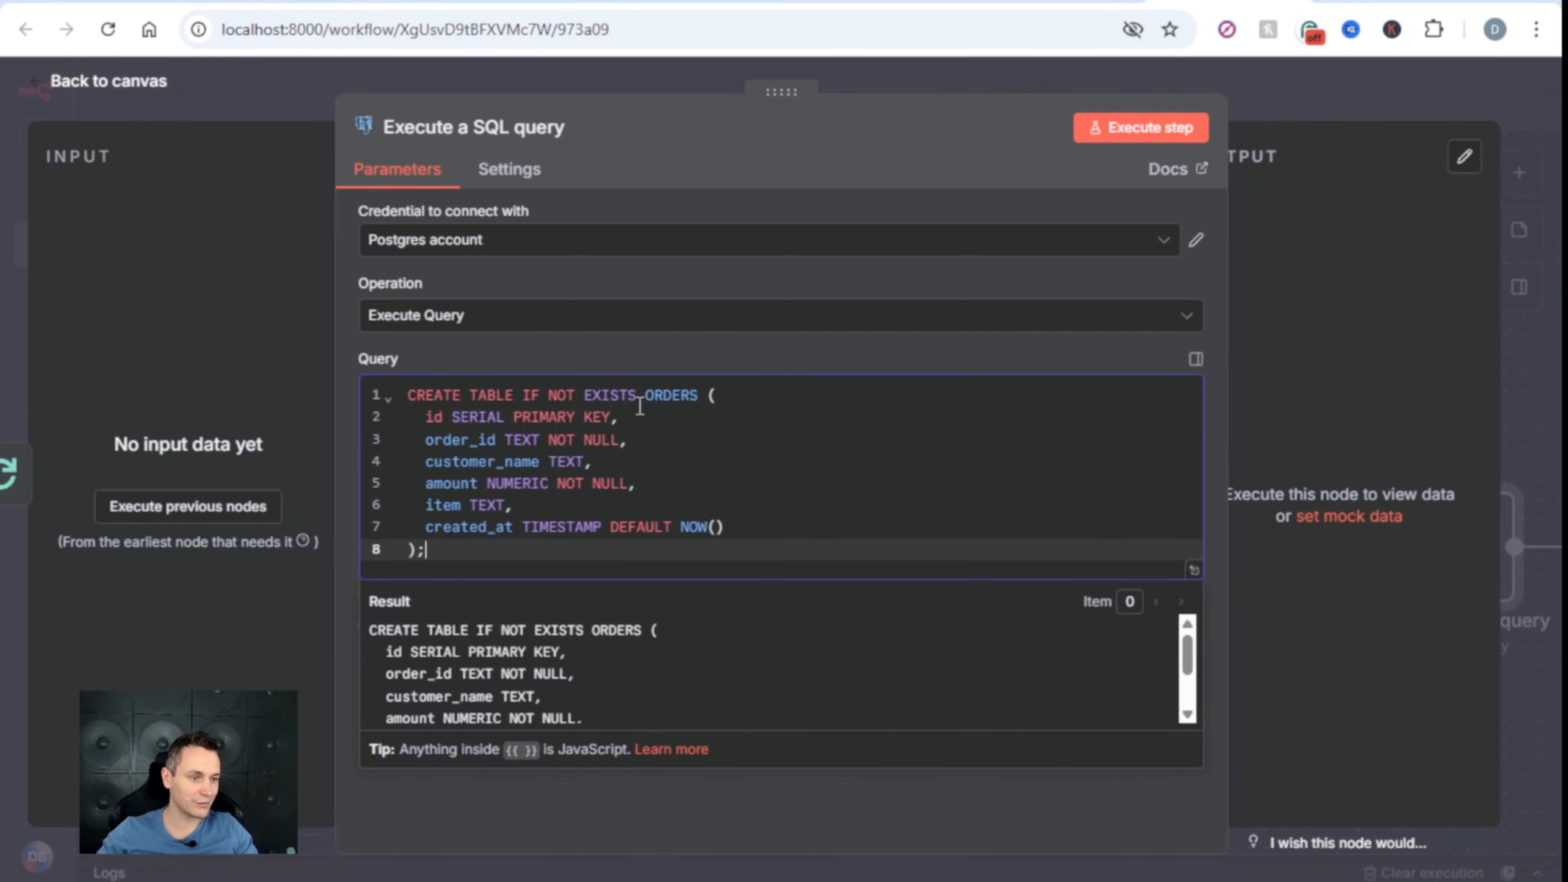
drag(636, 440, 444, 445)
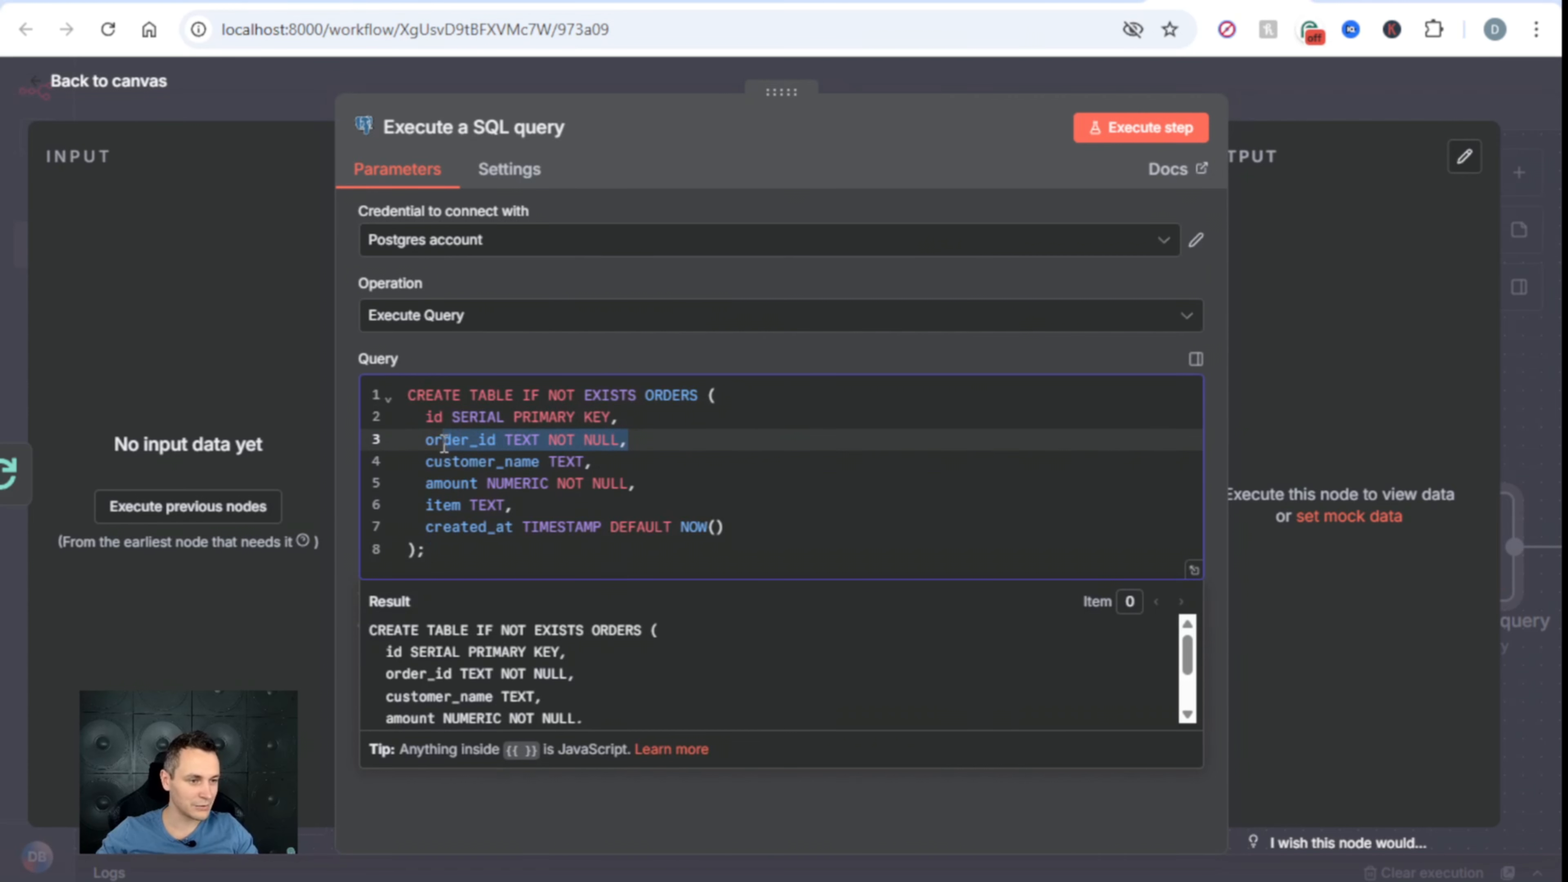
drag(591, 461, 438, 462)
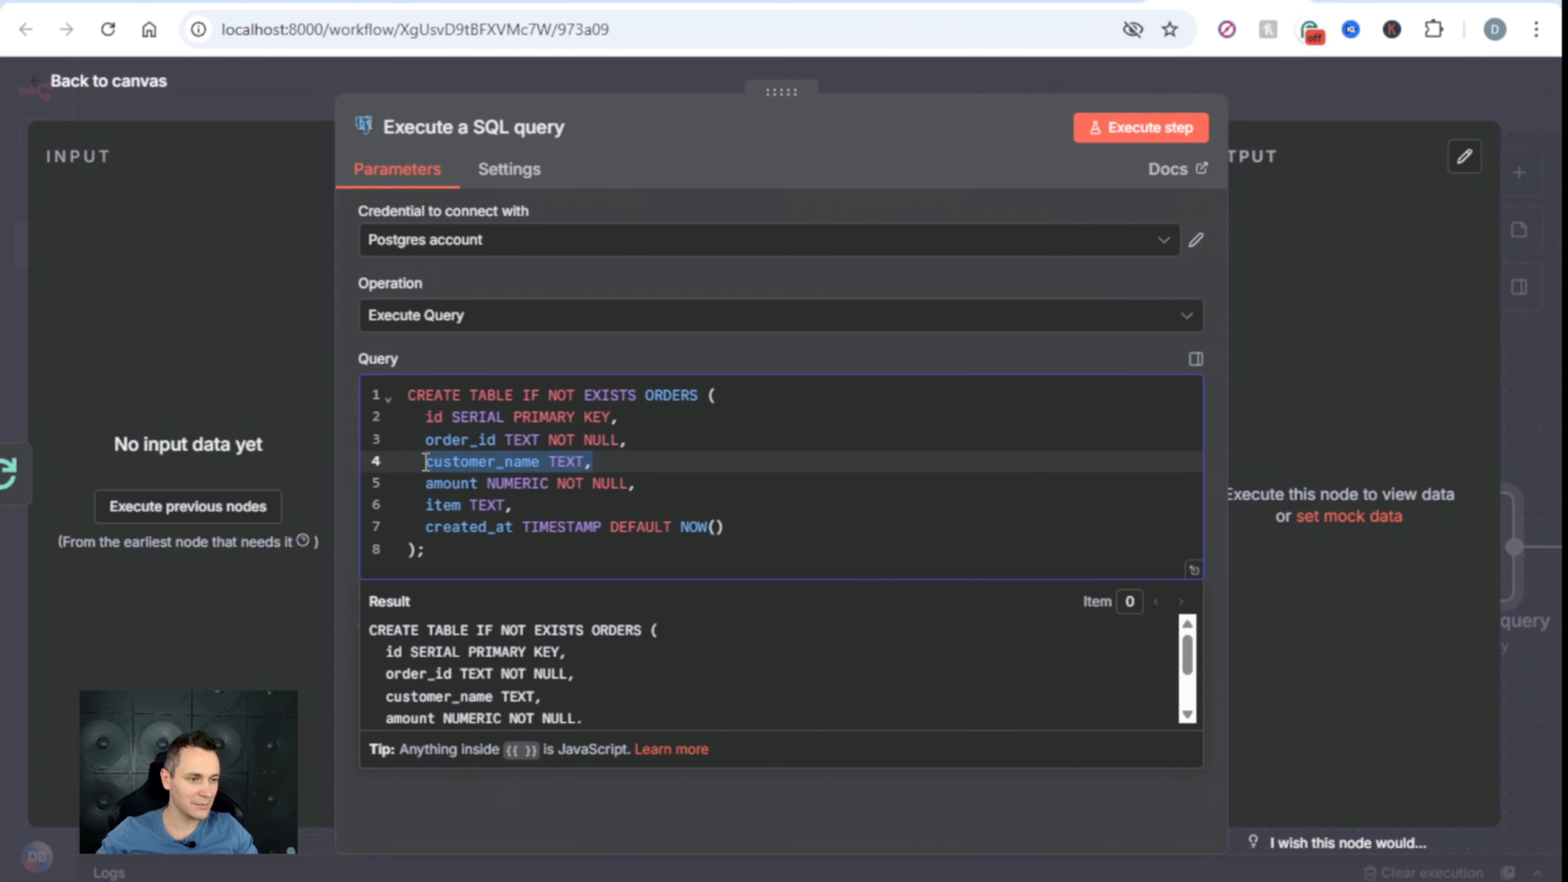
drag(636, 484, 407, 488)
drag(512, 505, 433, 509)
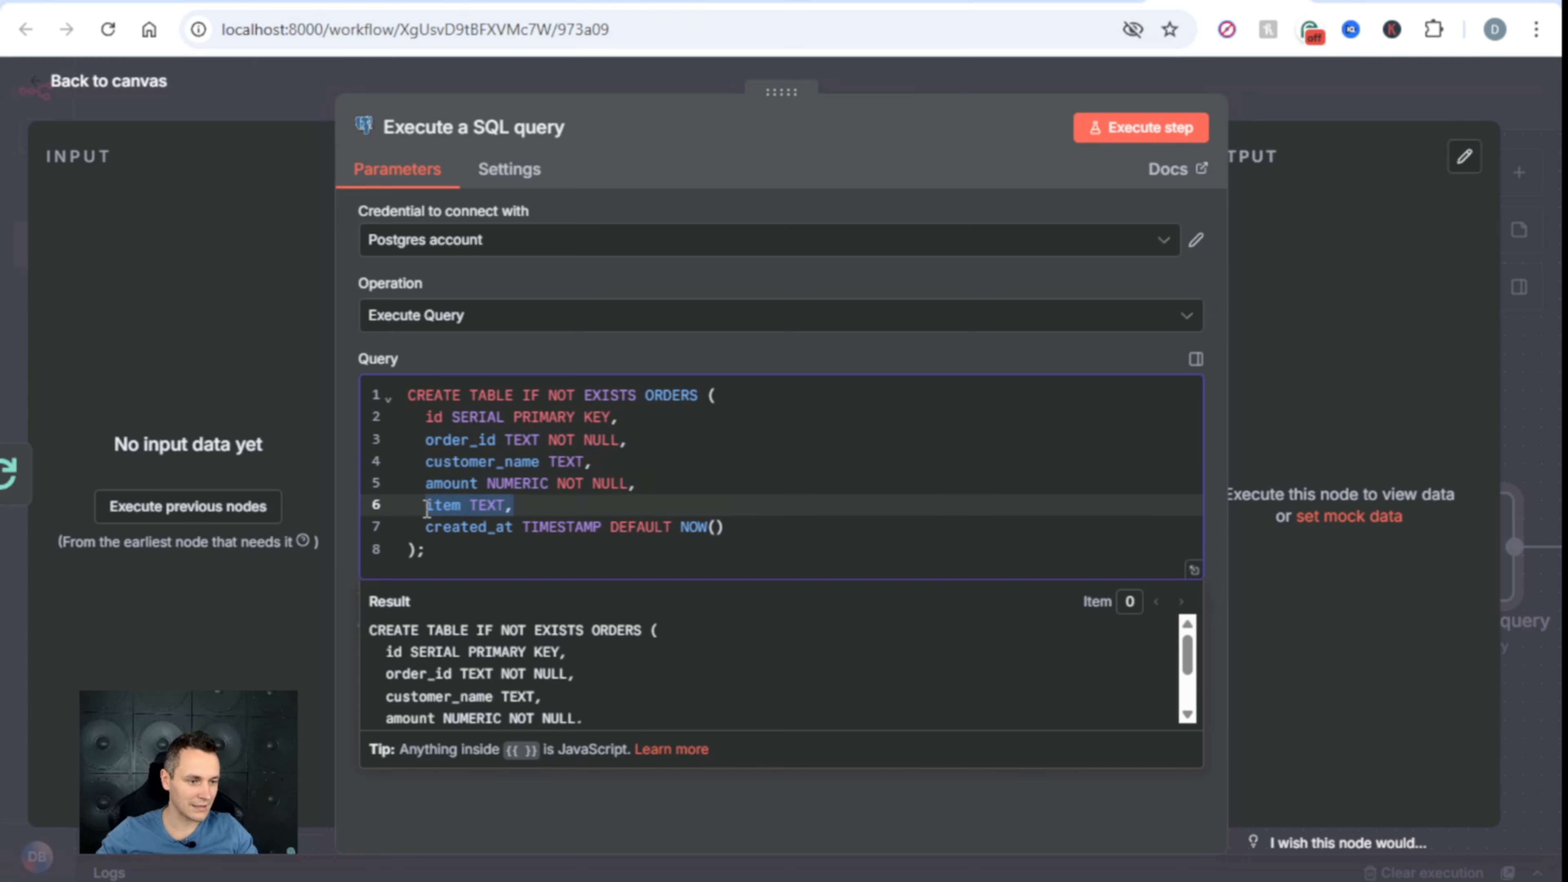
- Check the column headings in the Records spreadsheet, switch back to n8n, and execute the table-creation query node
click(466, 1)
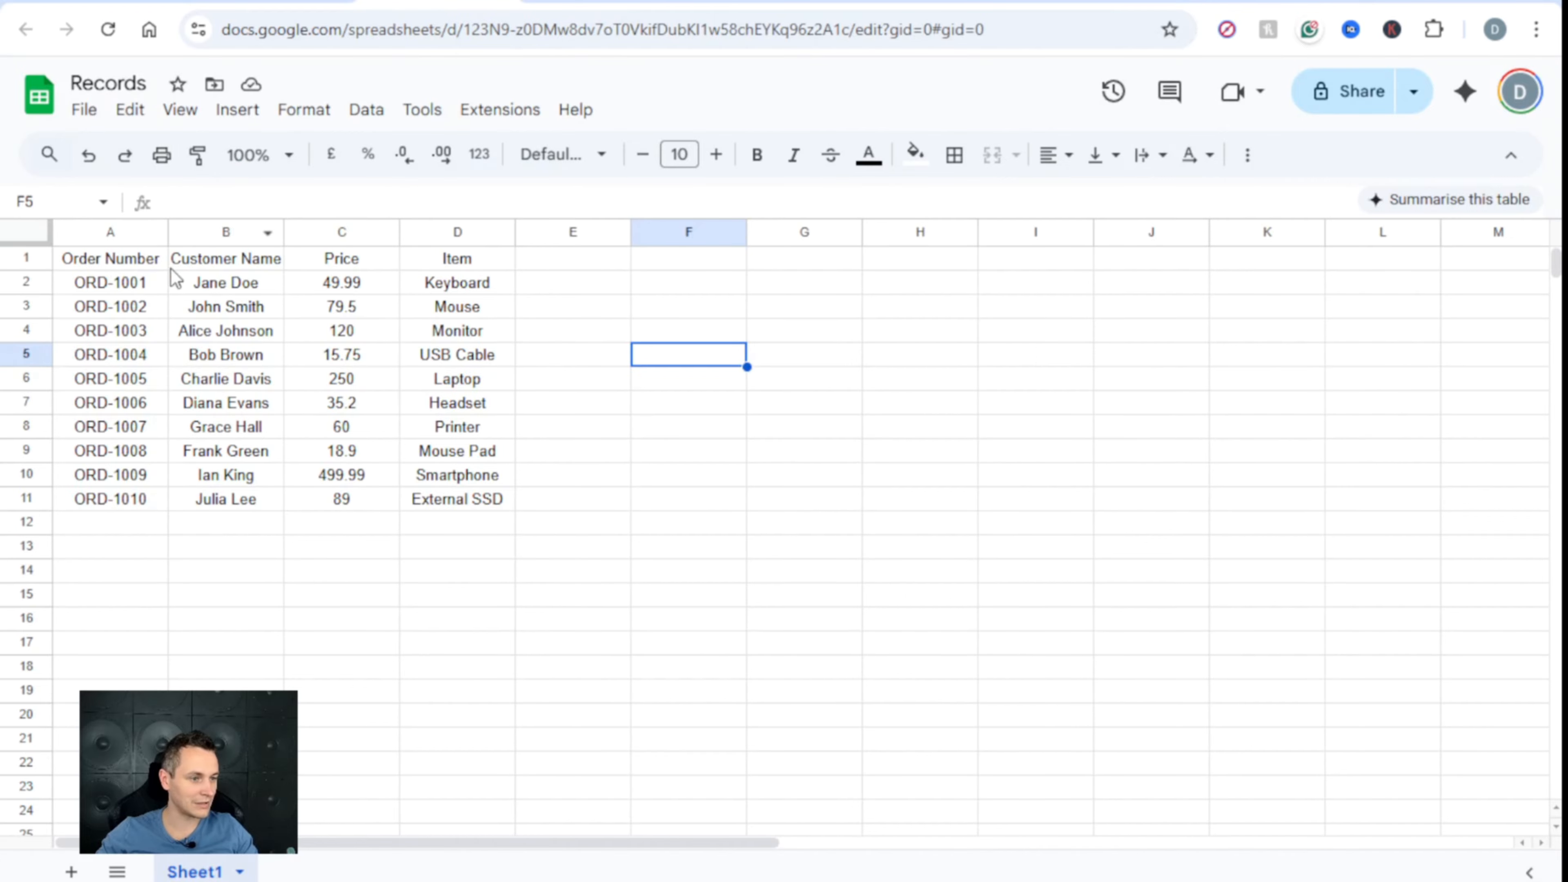
key(ctrl+shift+Tab)
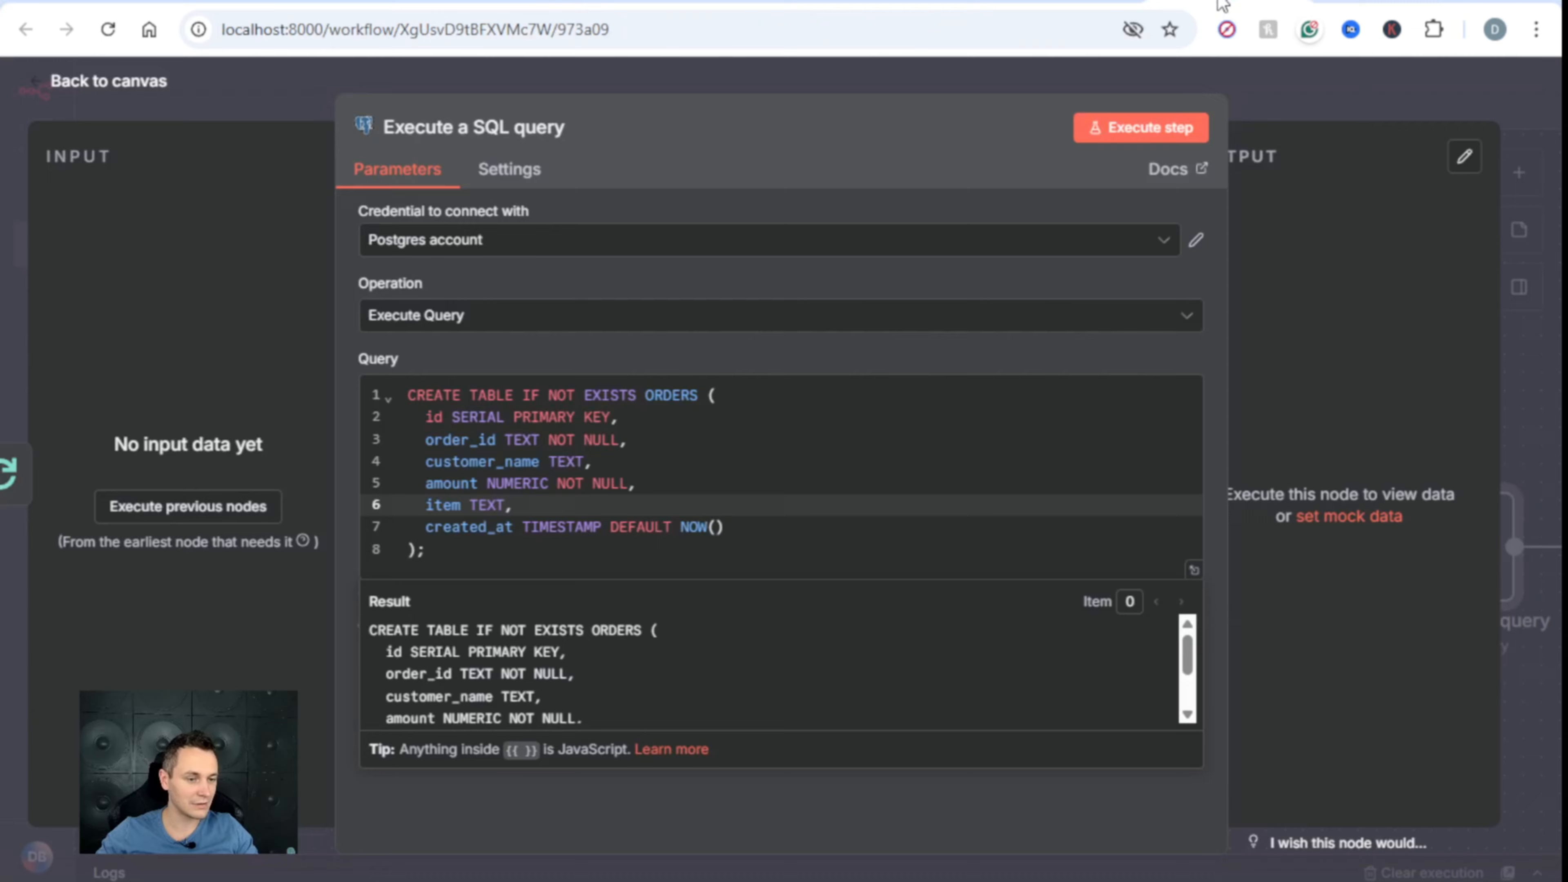
click(1148, 127)
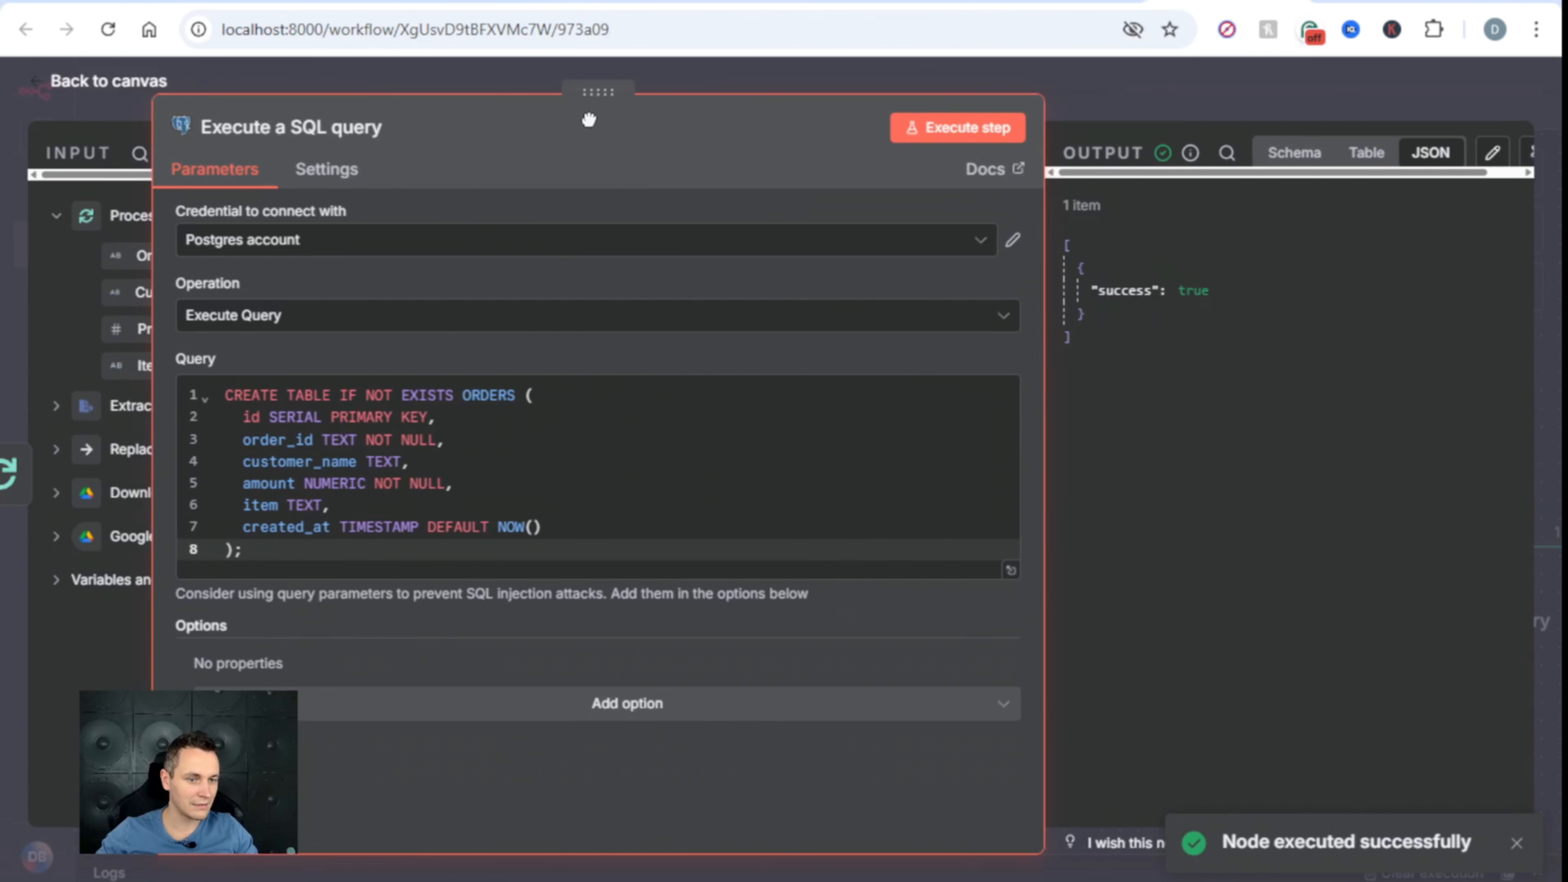
- Back on the canvas, disconnect the Execute a SQL query node from Process Records and move it above the main workflow row
click(109, 81)
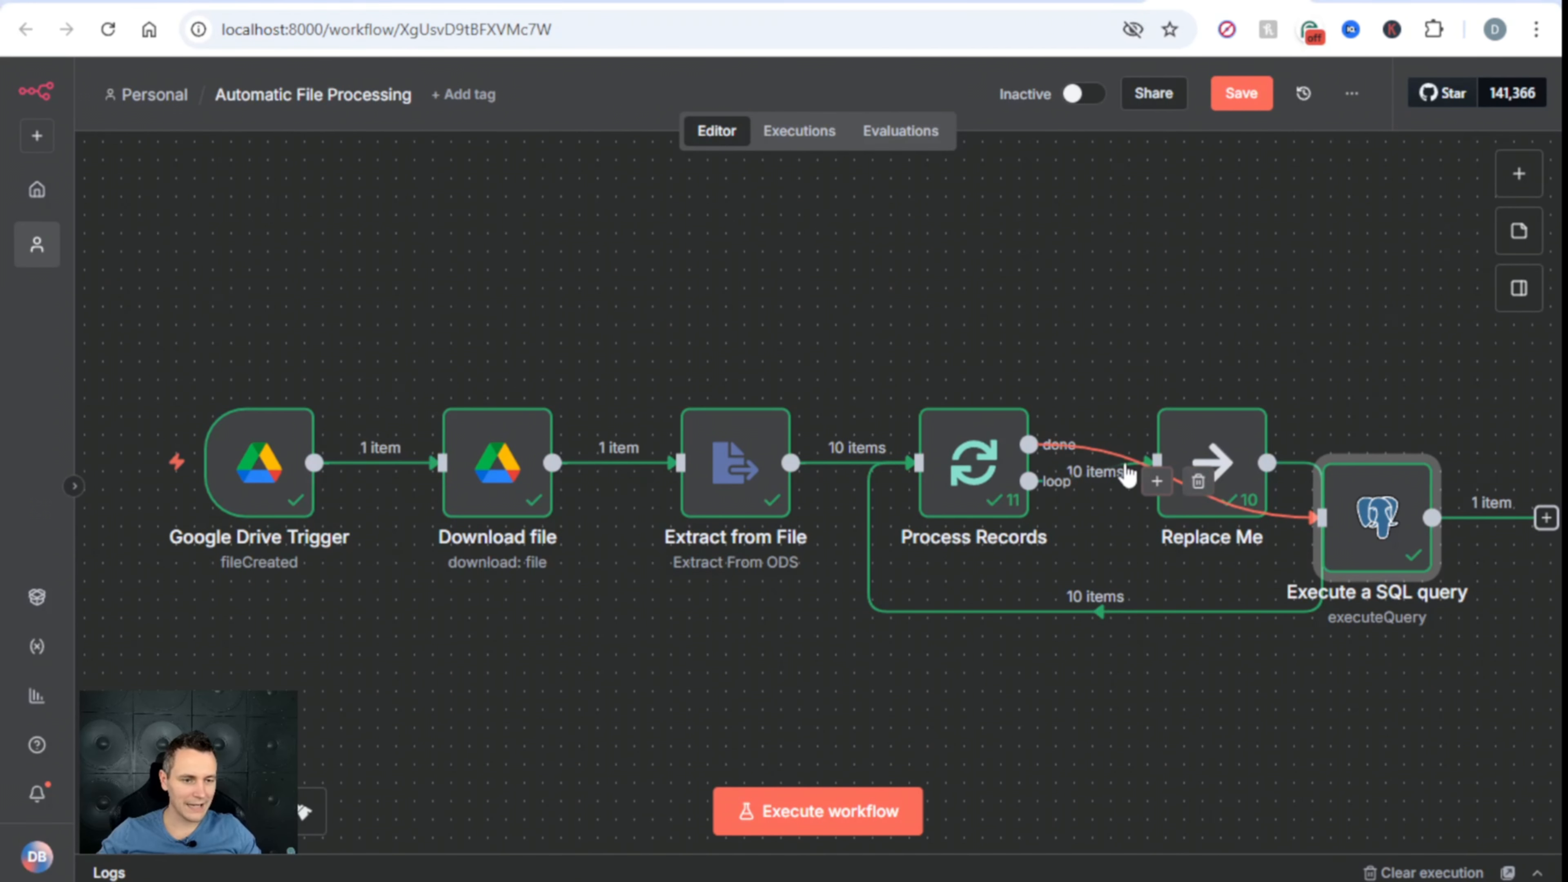
click(1188, 491)
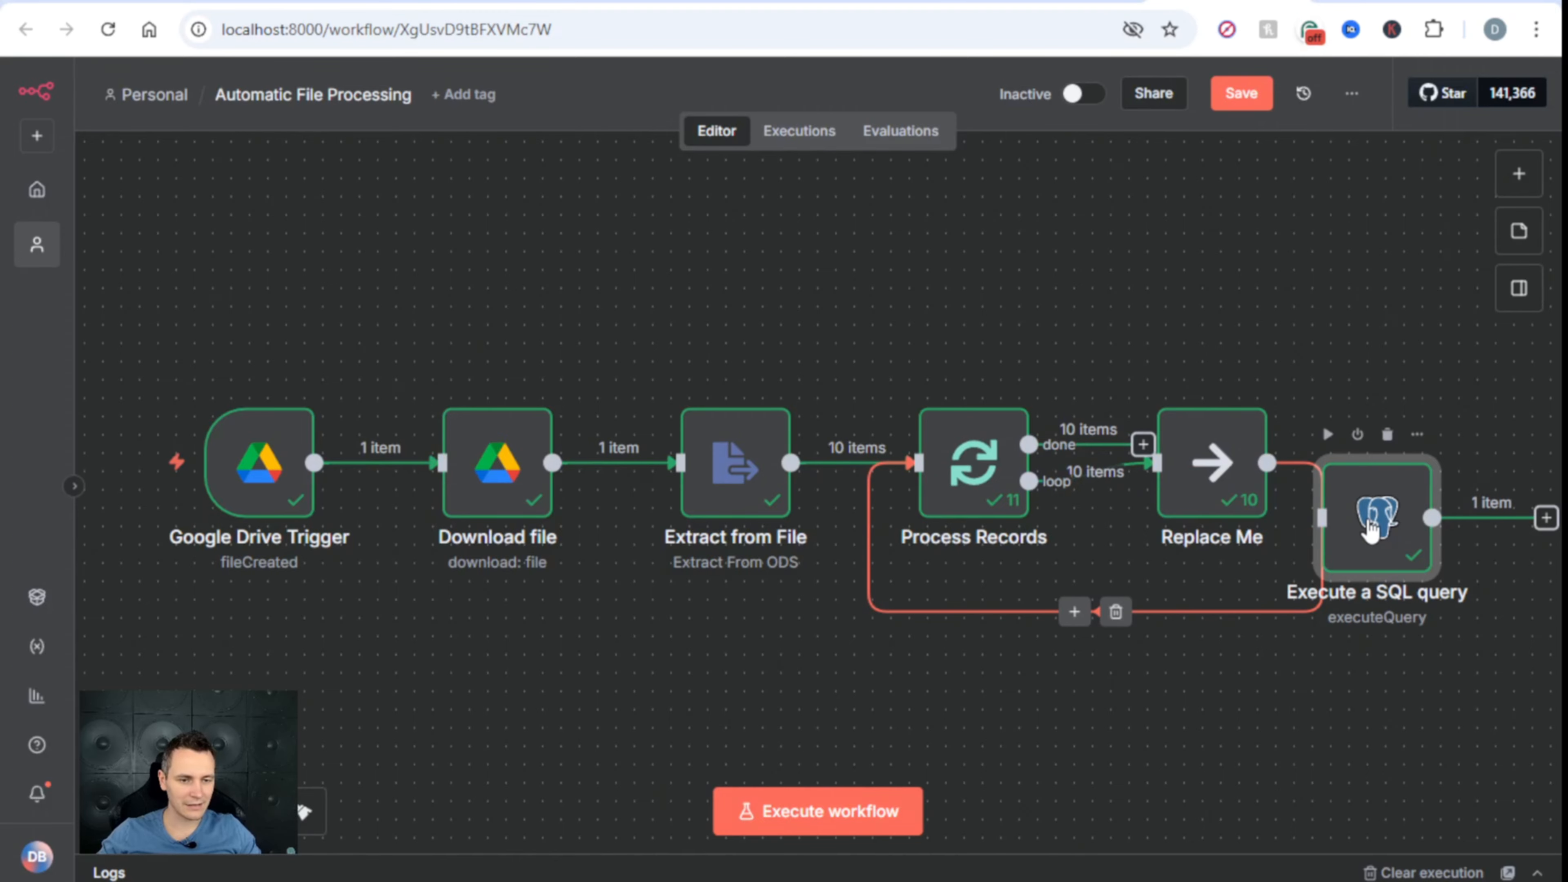
drag(1367, 525, 432, 250)
- Add a Postgres Insert rows in a table node on the loop connection between Process Records and Replace Me
mouse_move(1075, 478)
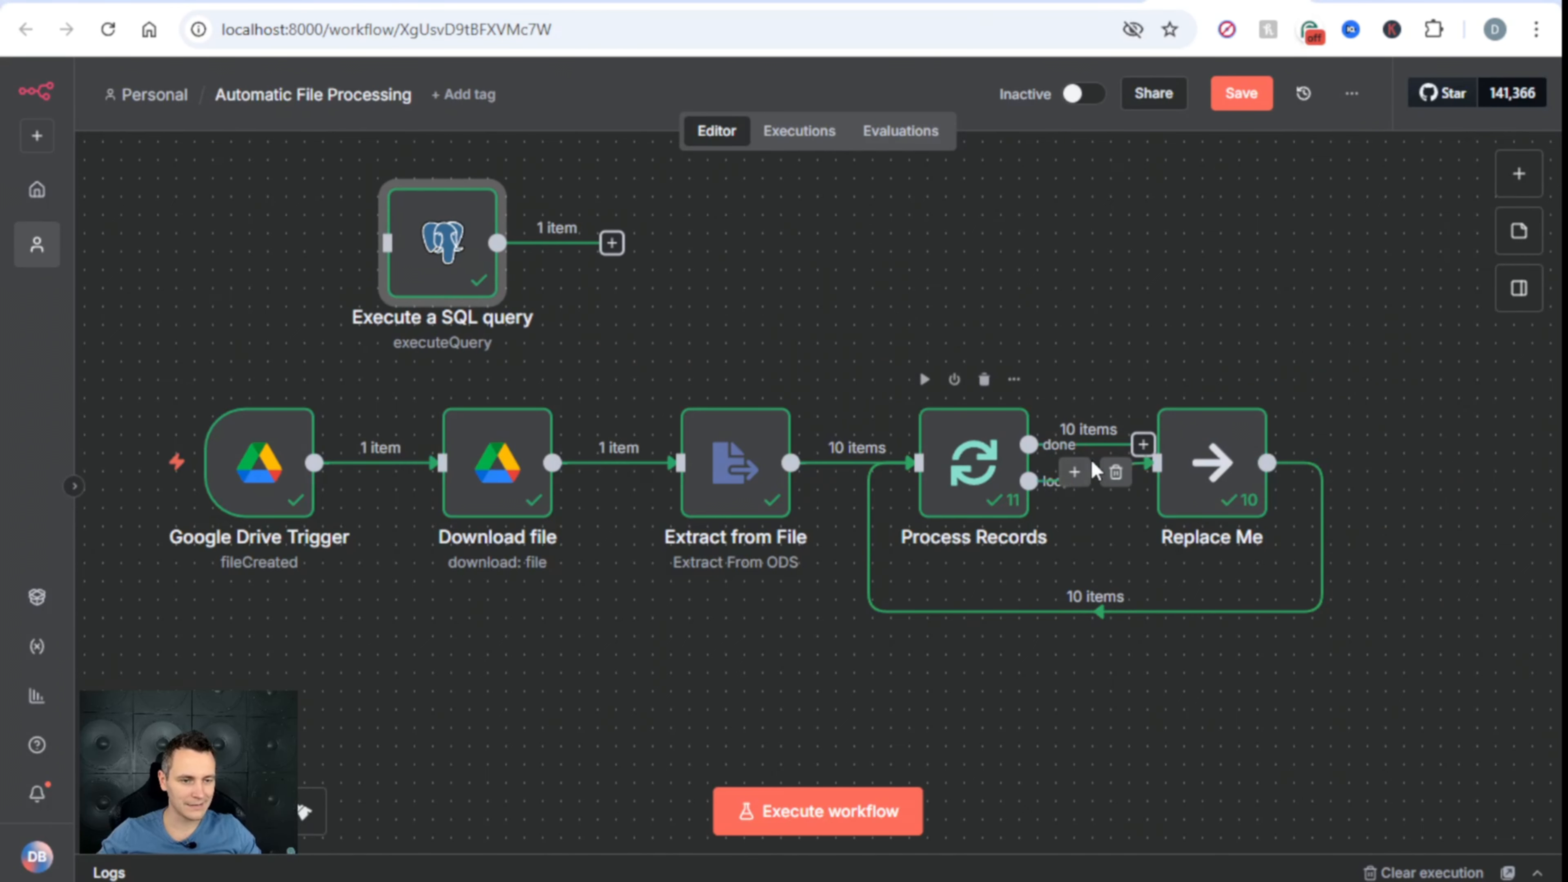
click(1075, 474)
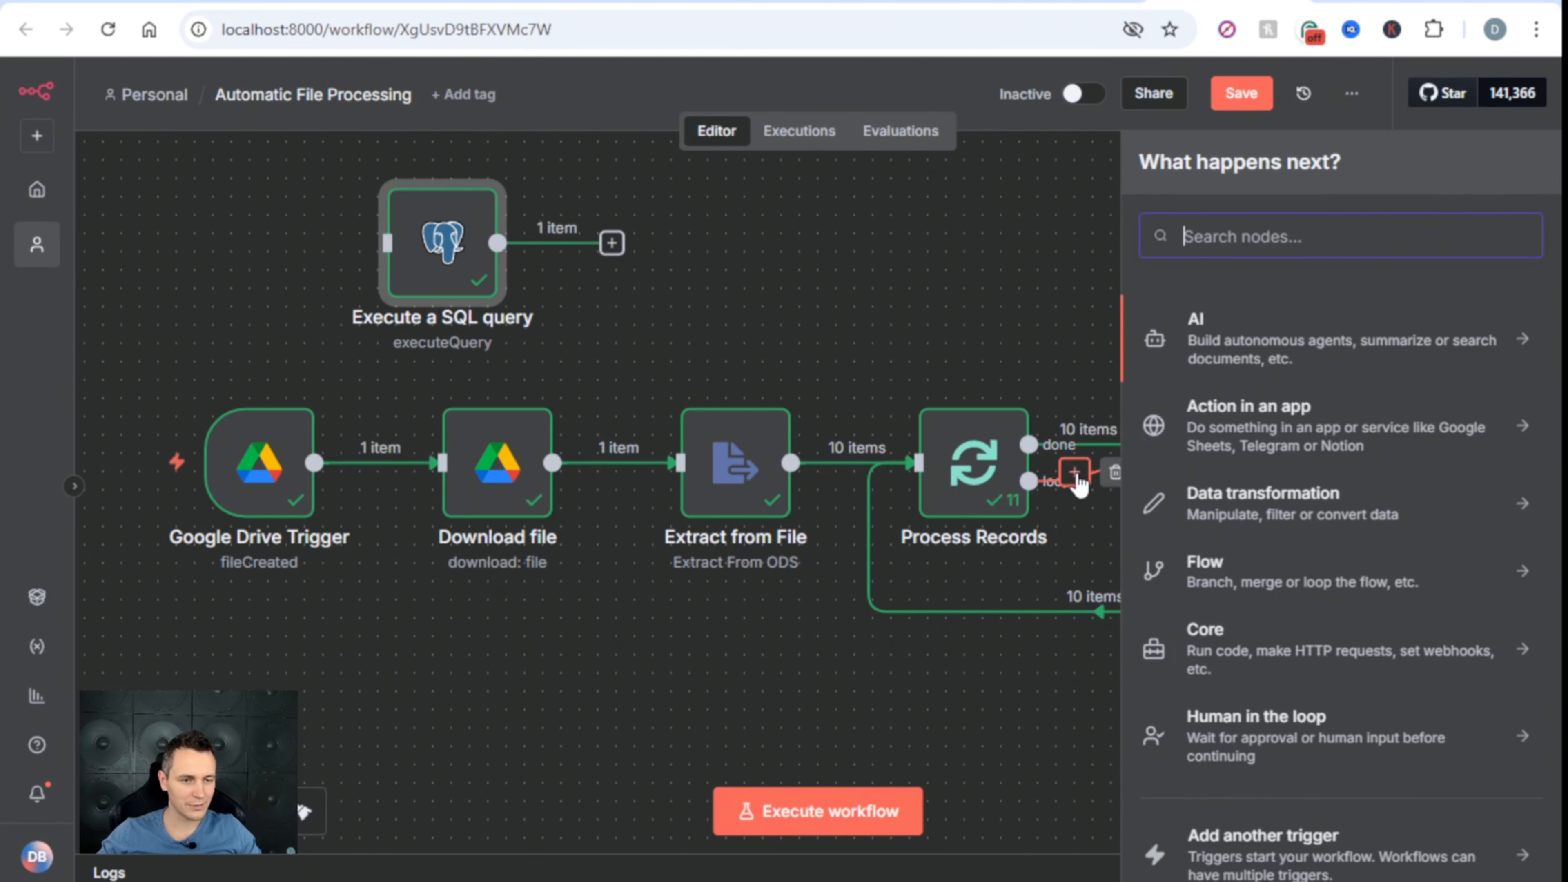
text(pos)
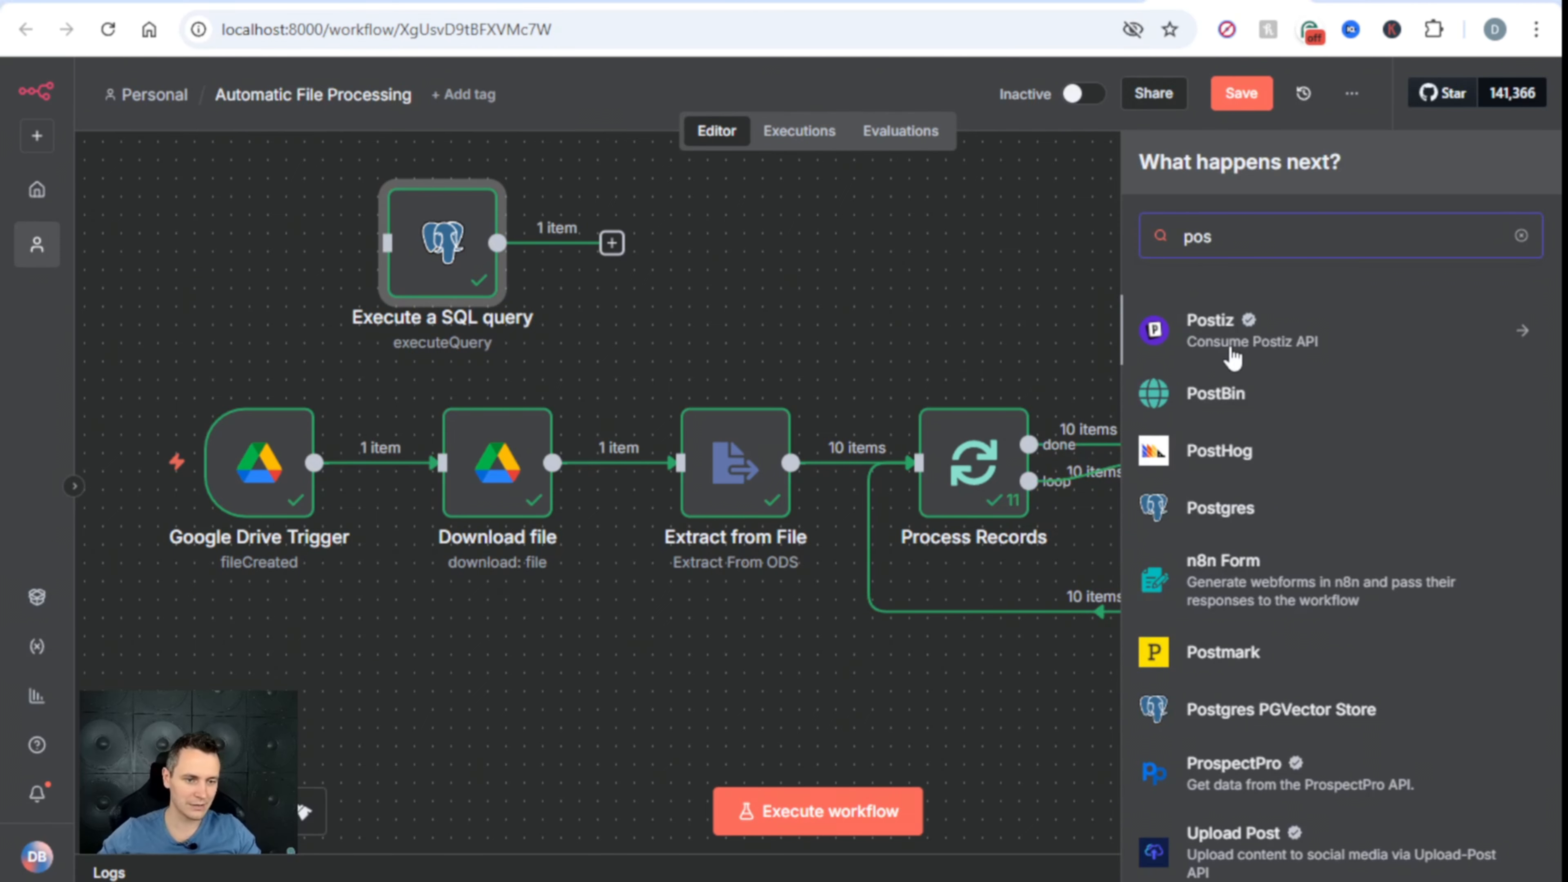
click(1226, 506)
click(1259, 457)
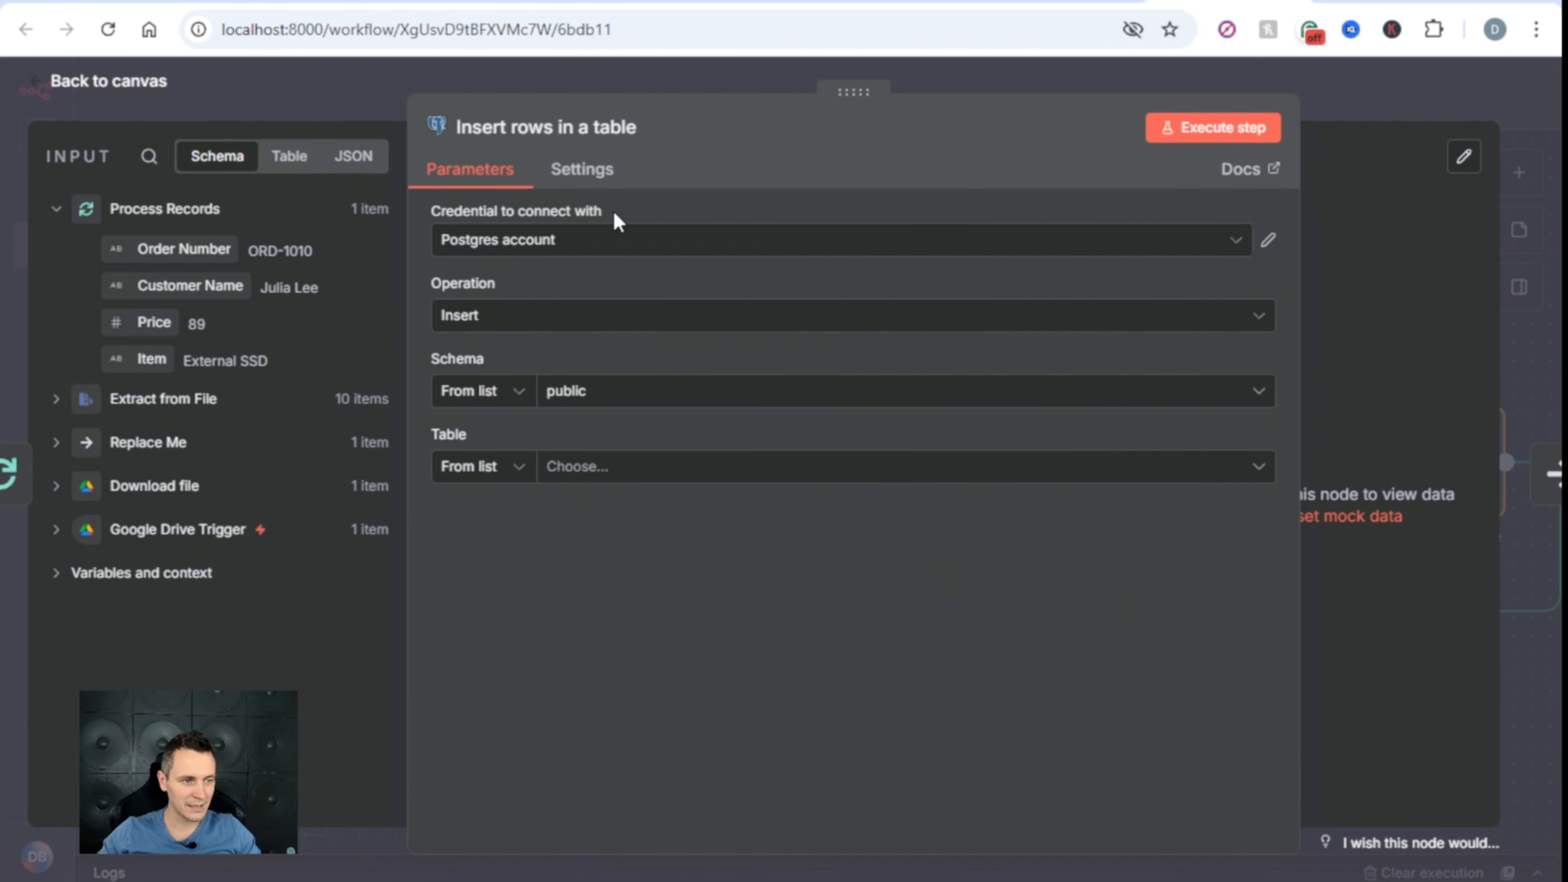
- Rename the new Postgres node as Insert Record and select orders as its target table
click(618, 129)
text(Insert R)
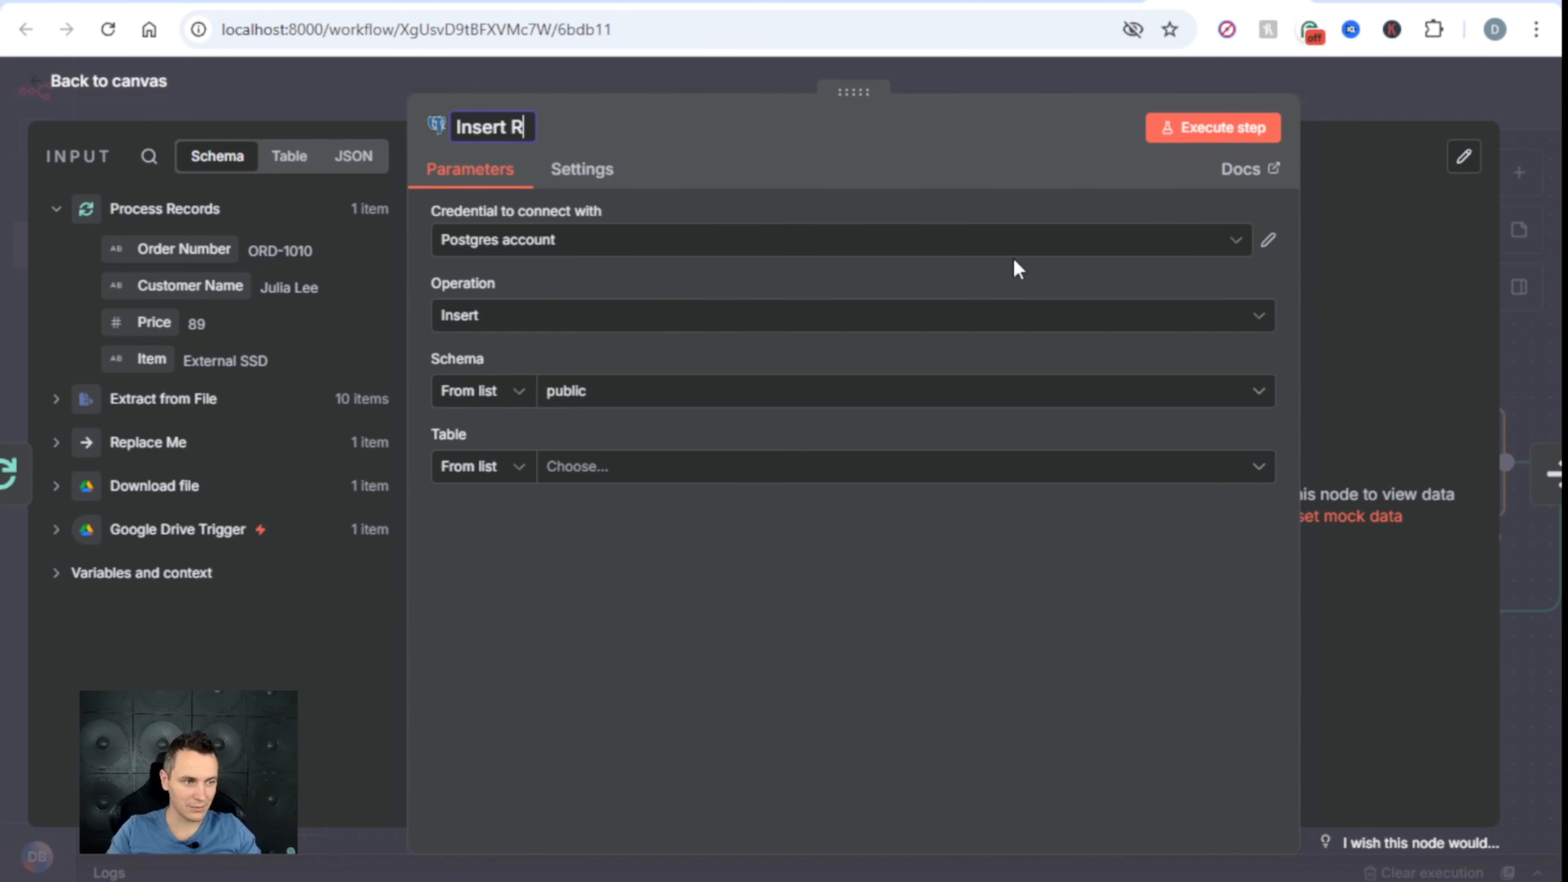
text(ecord)
click(591, 475)
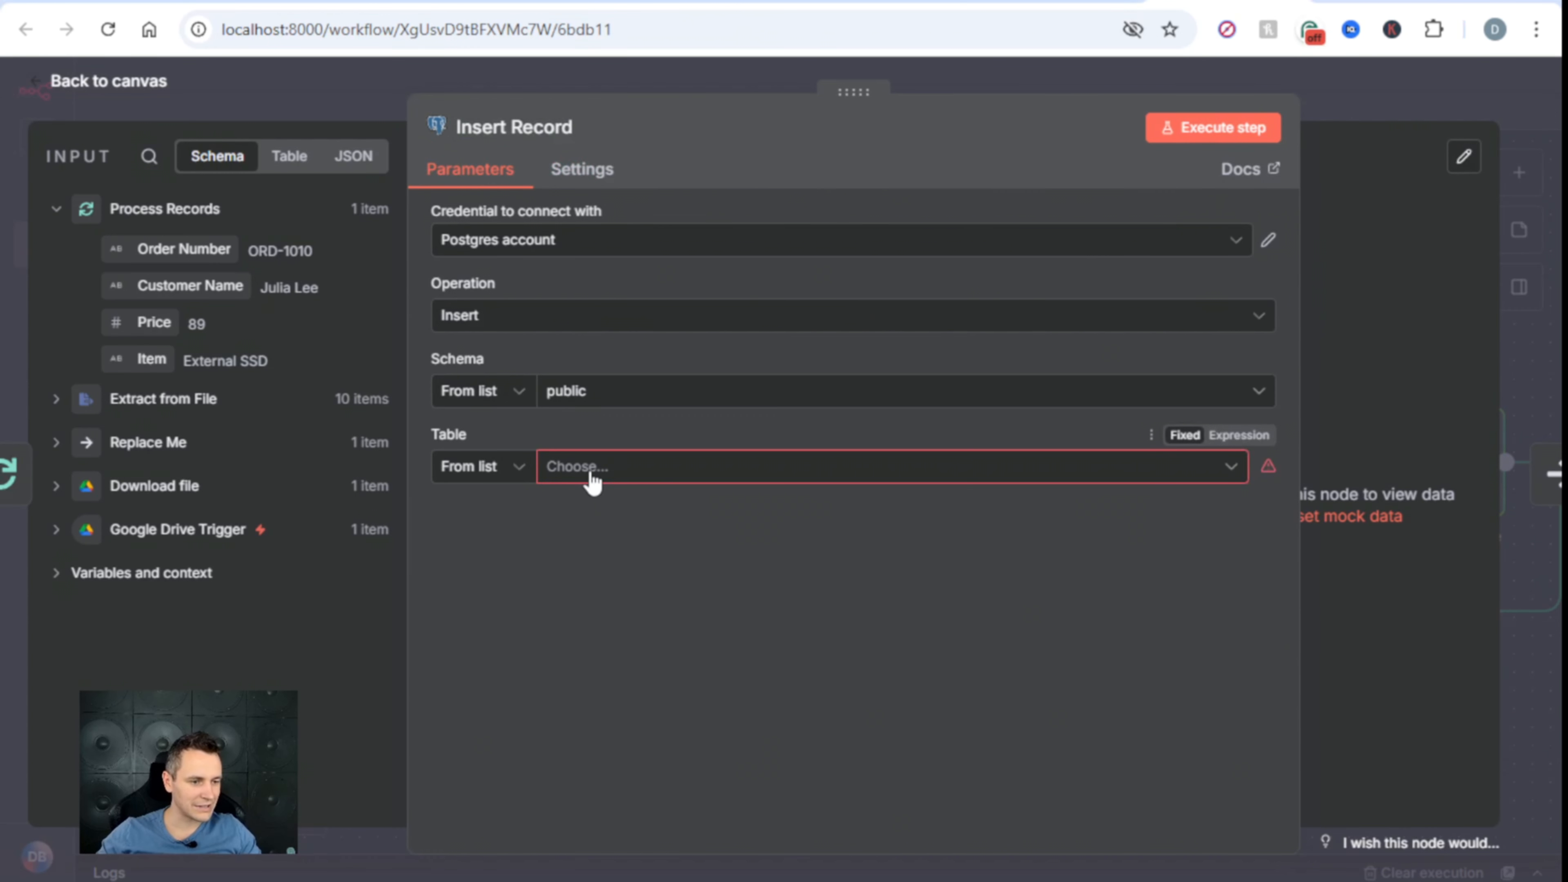
click(594, 475)
click(491, 662)
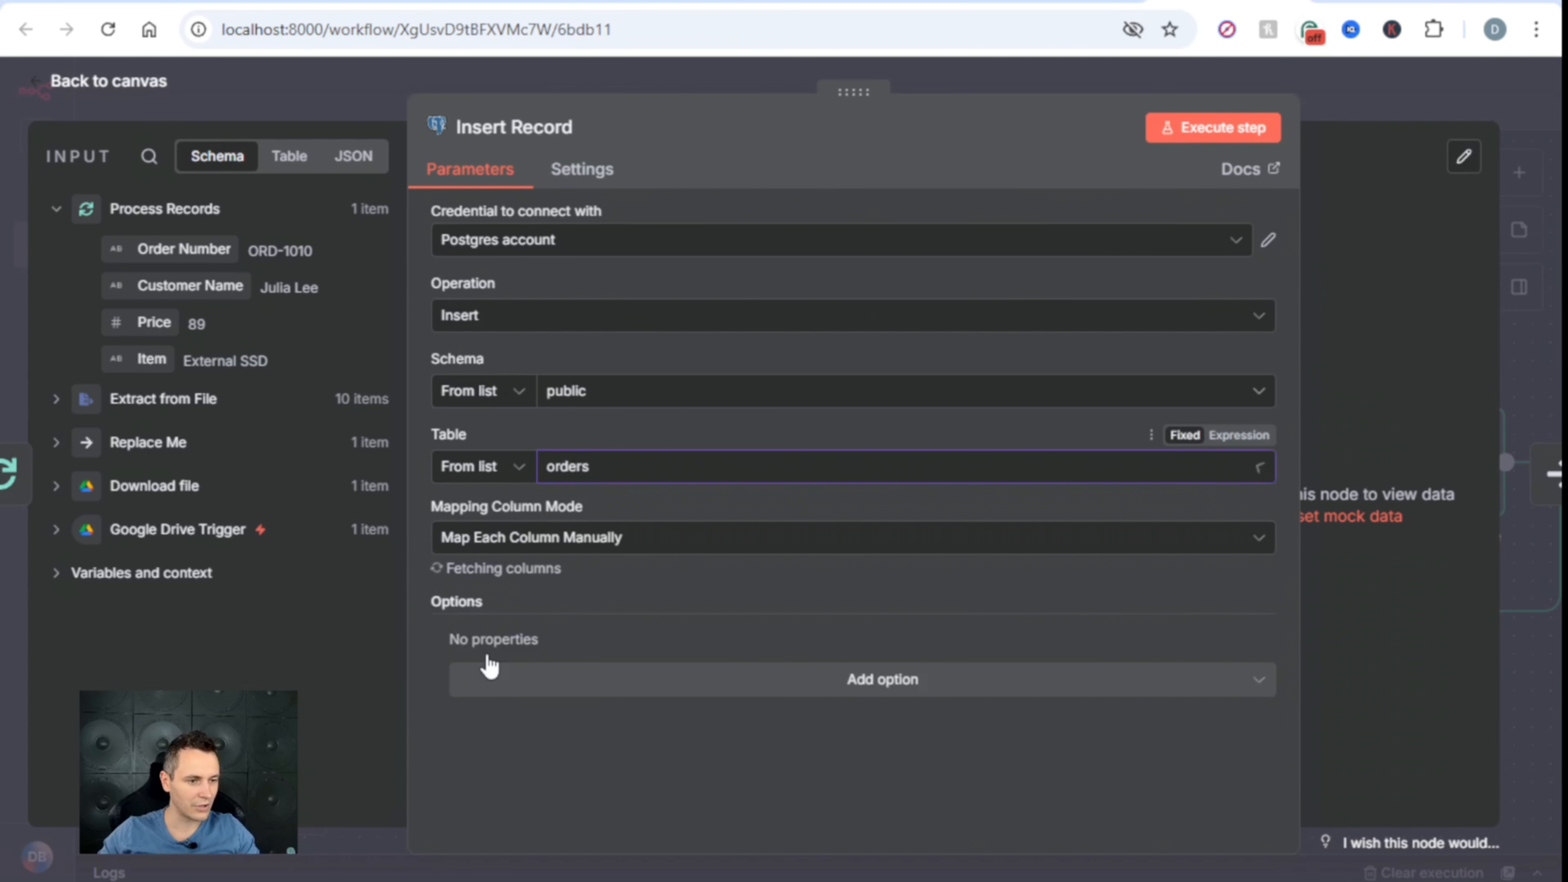
- Map the input fields Order Number, Customer Name, Price and Item to the order_id, customer_name, amount and item columns
scroll(716, 574, down, 4)
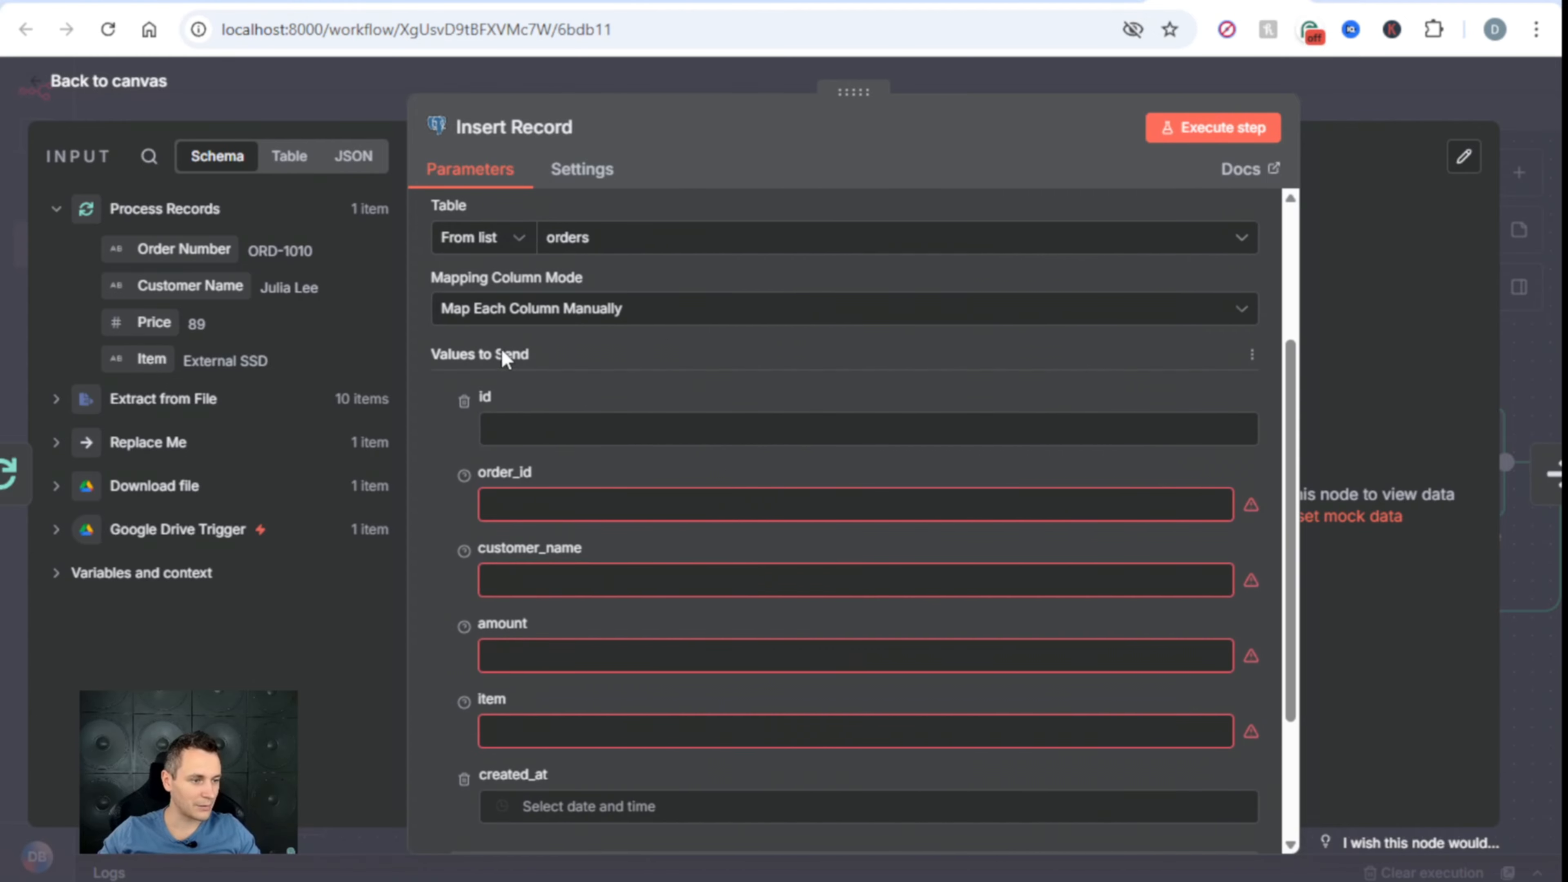
drag(222, 250, 590, 517)
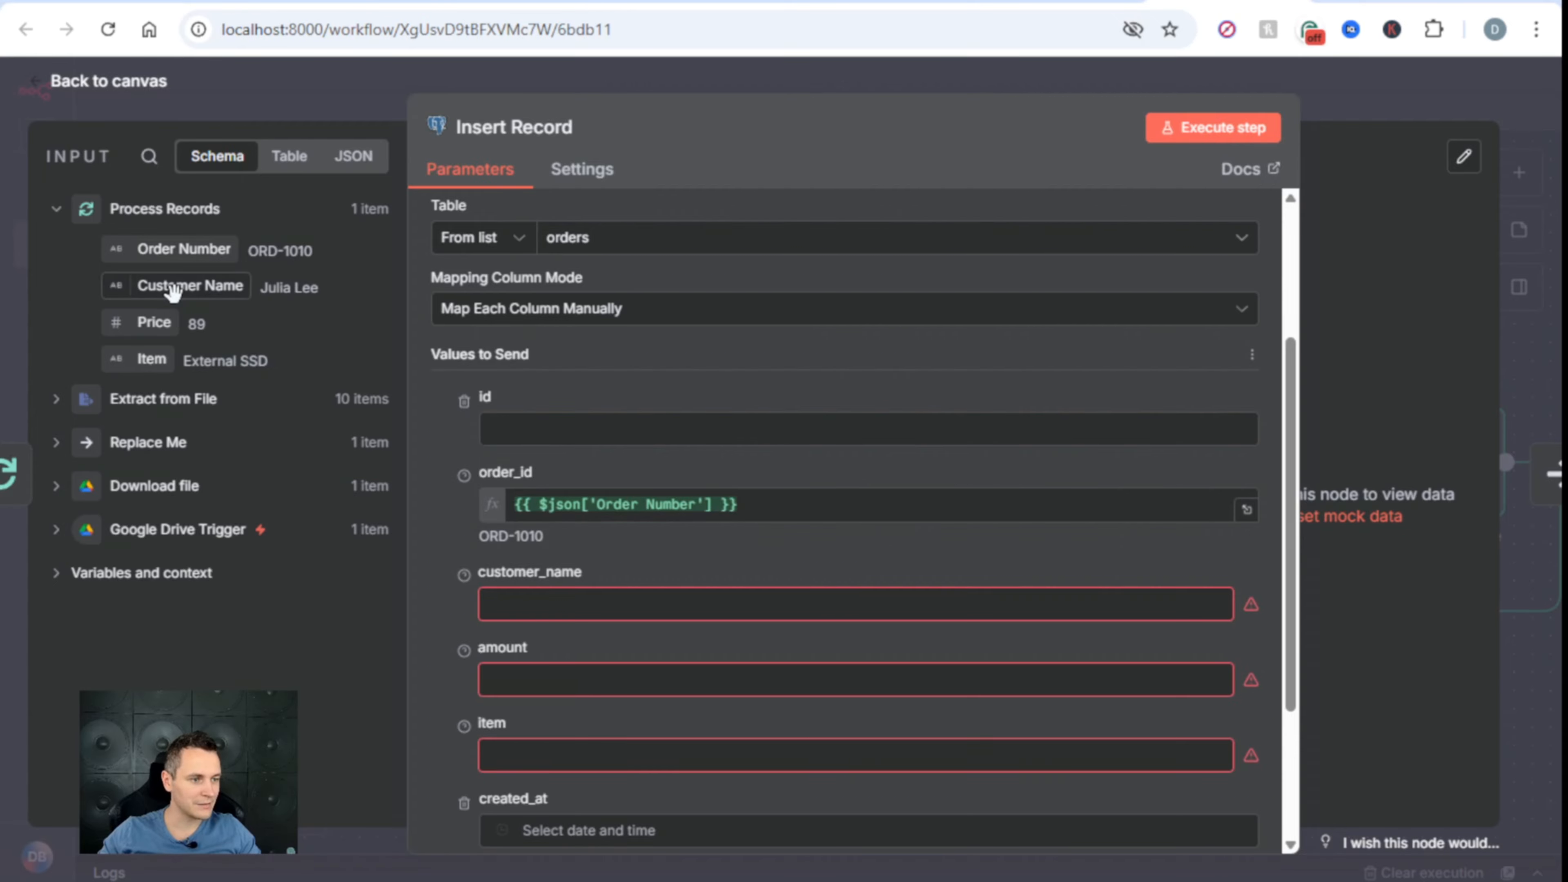
drag(173, 294, 543, 603)
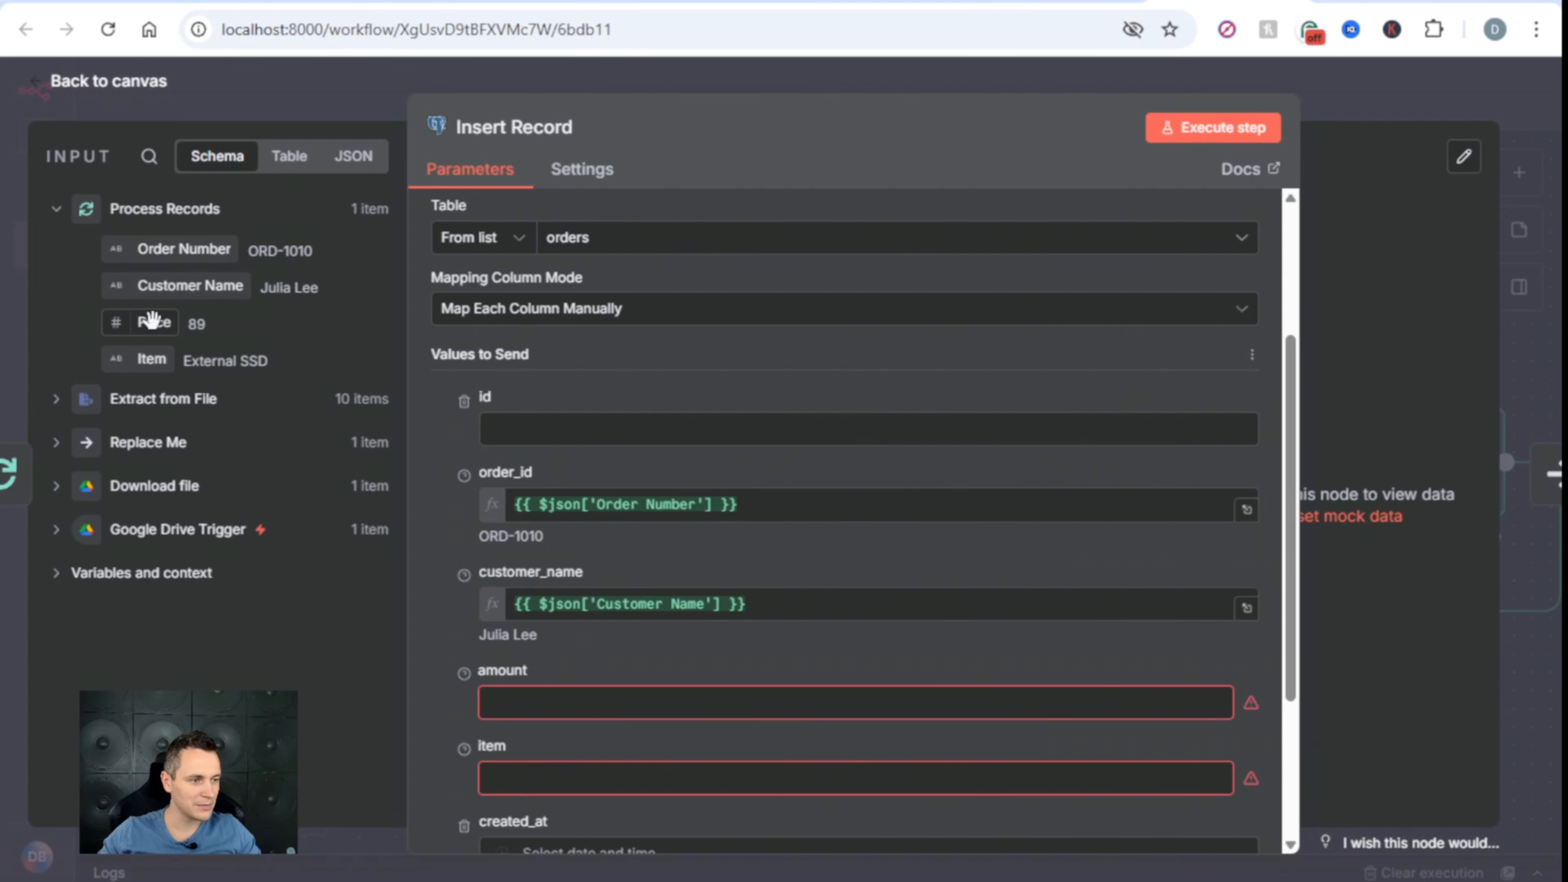
drag(151, 320, 513, 704)
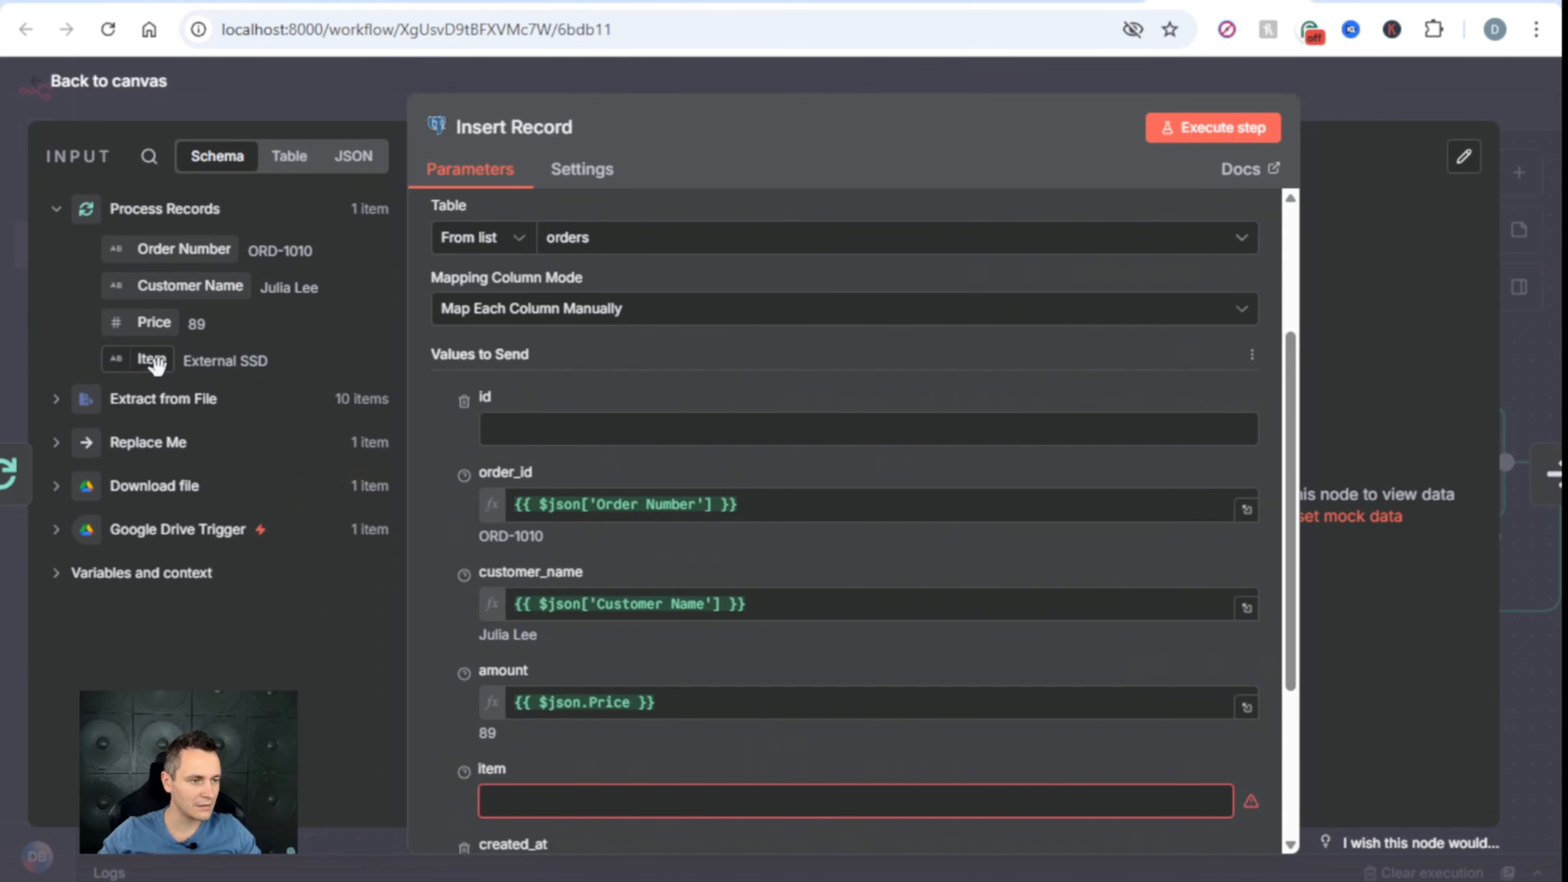
drag(157, 364, 559, 798)
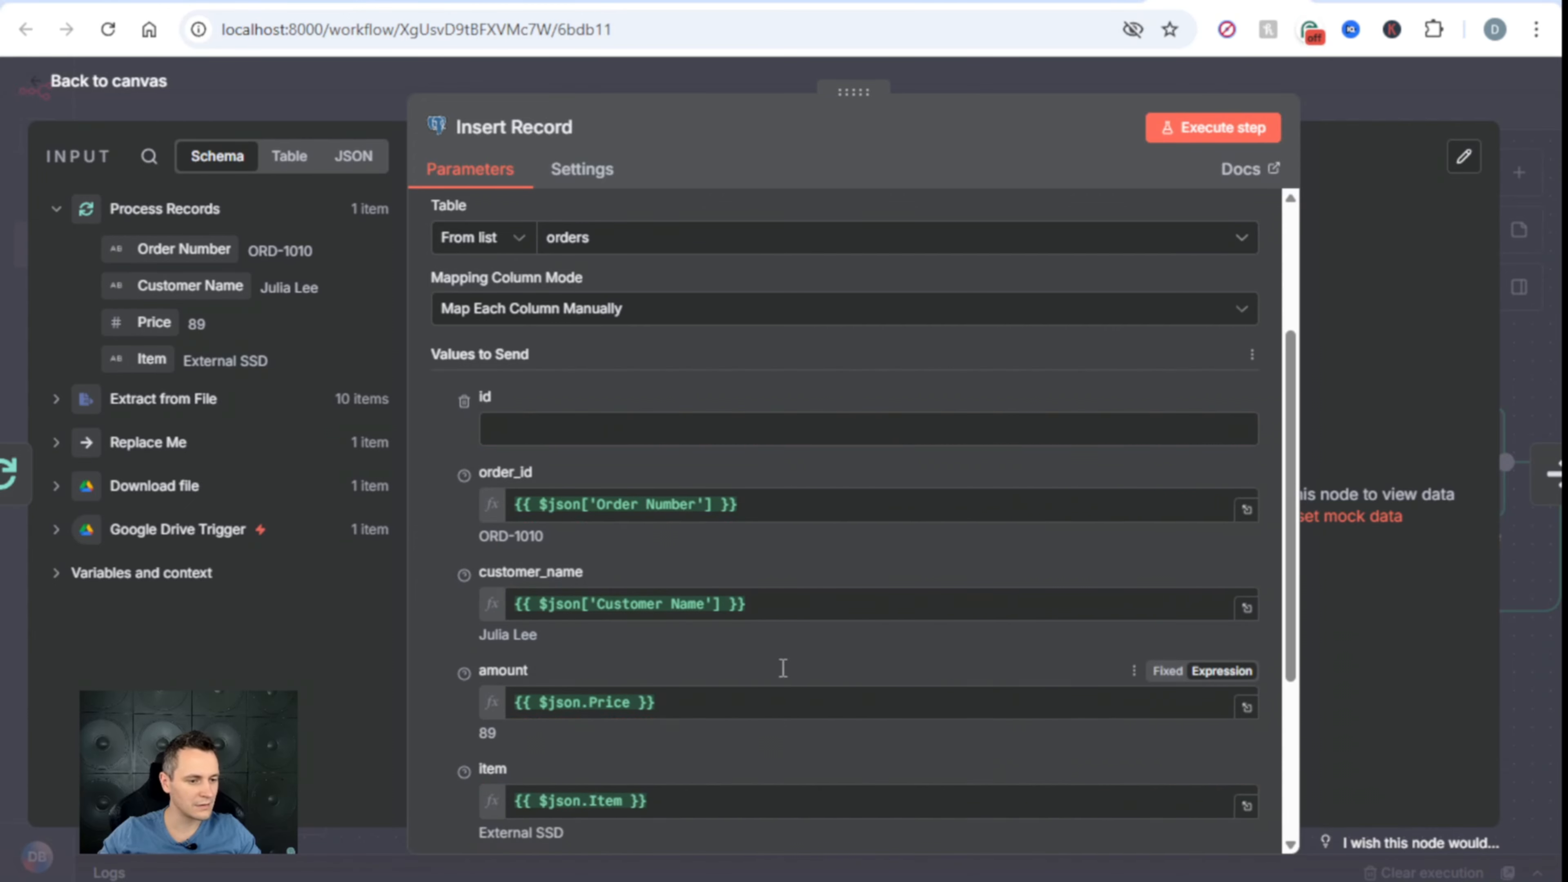
- Open the date and time picker for the created_at column value
scroll(782, 668, down, 4)
click(530, 670)
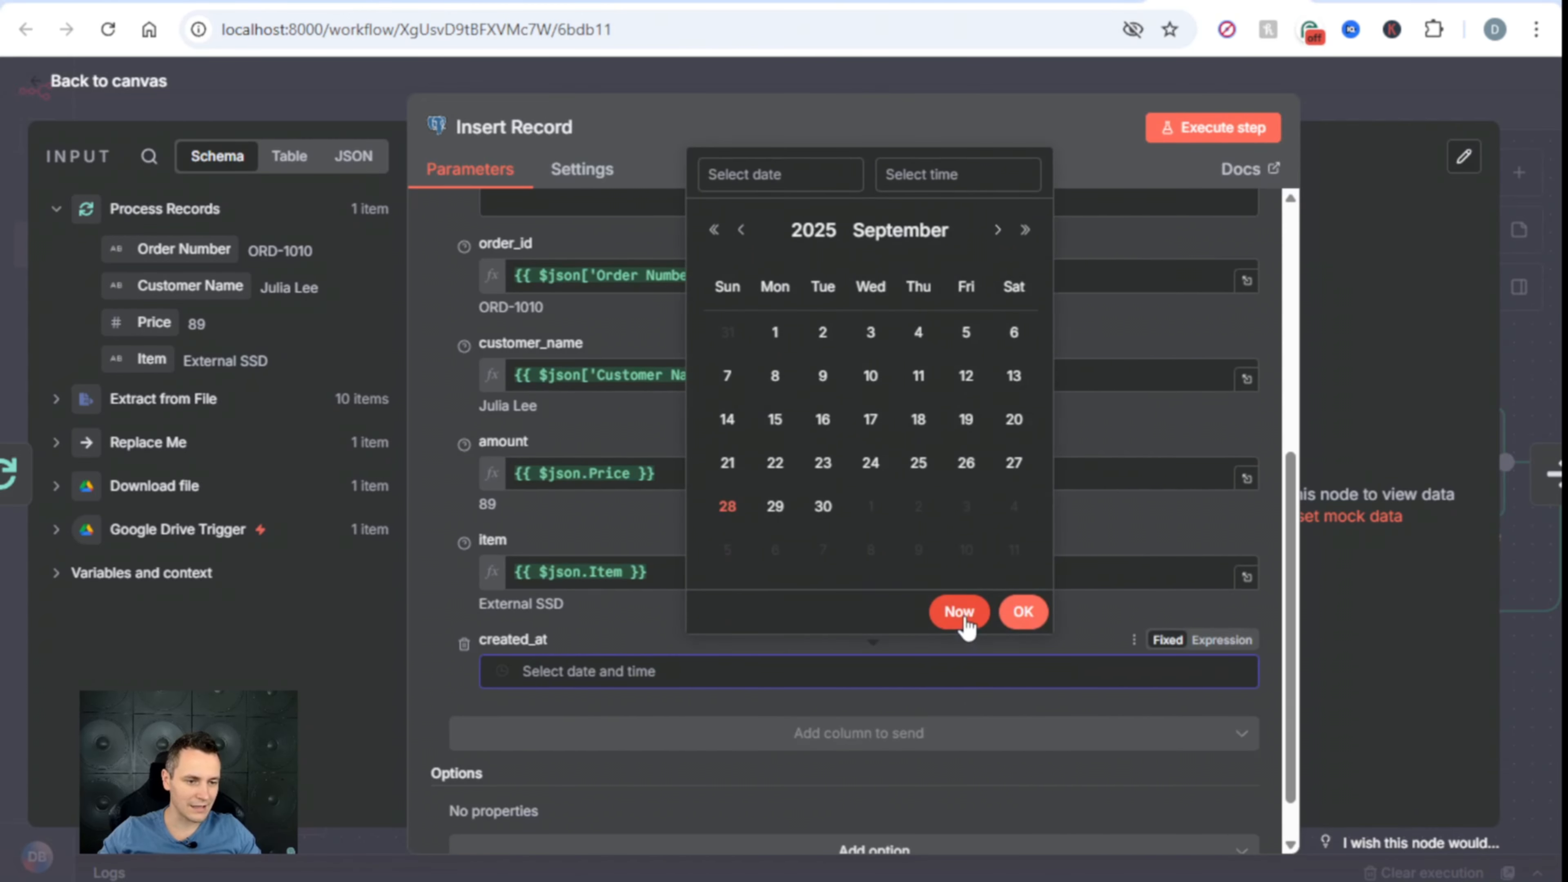